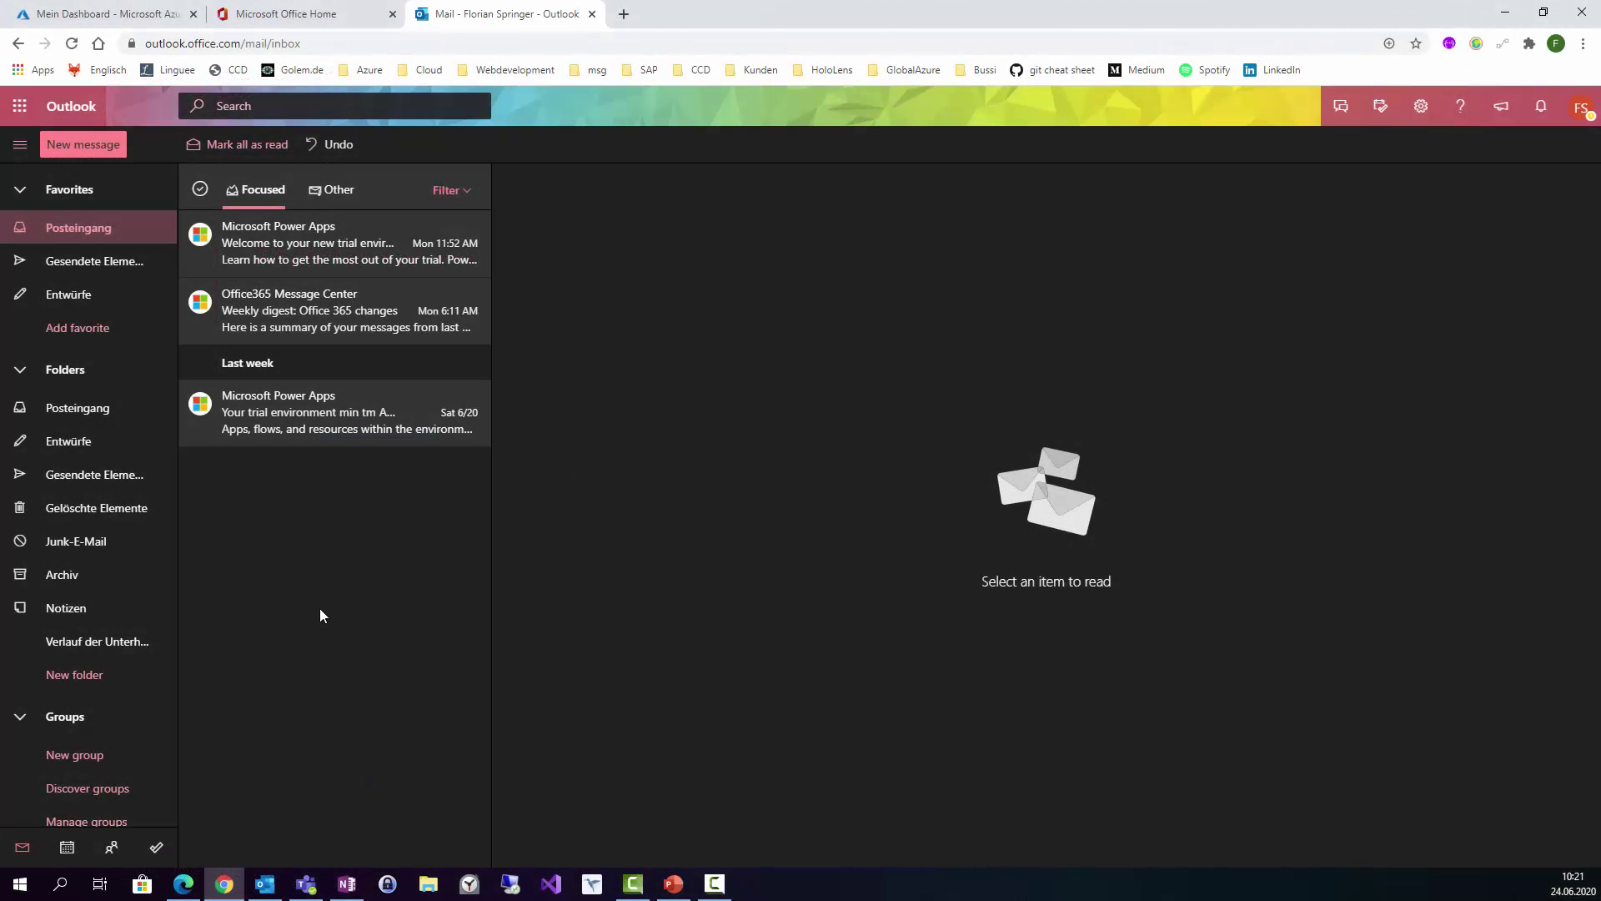
- Open the June 26 webinar event's full details in the calendar, then return to the mail inbox
left_click(58, 850)
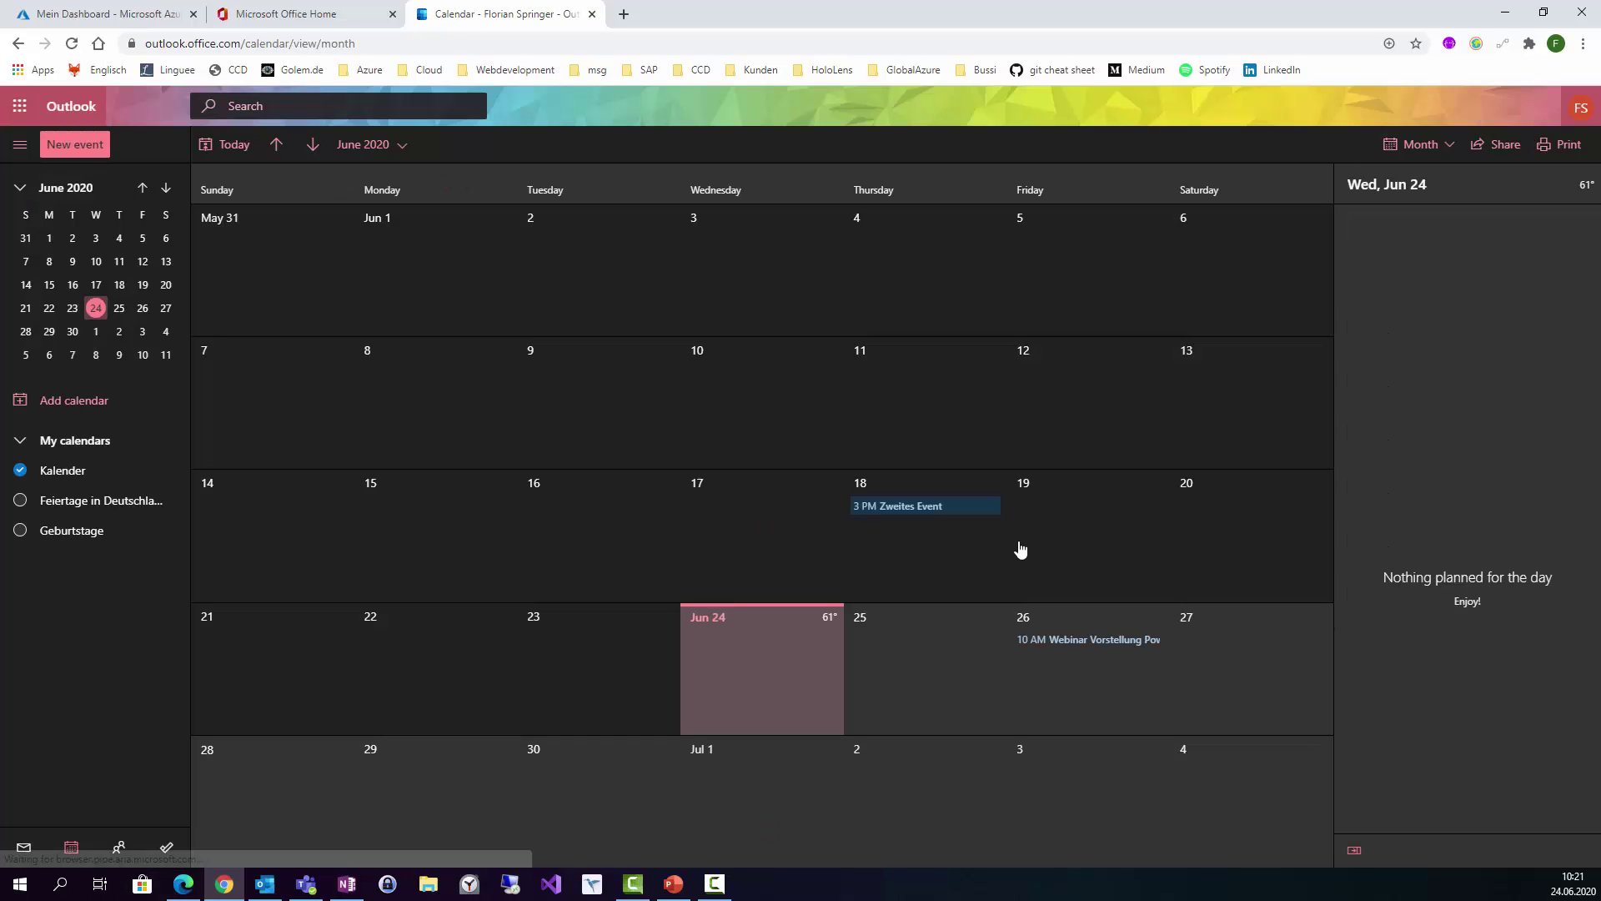
left_click(1088, 641)
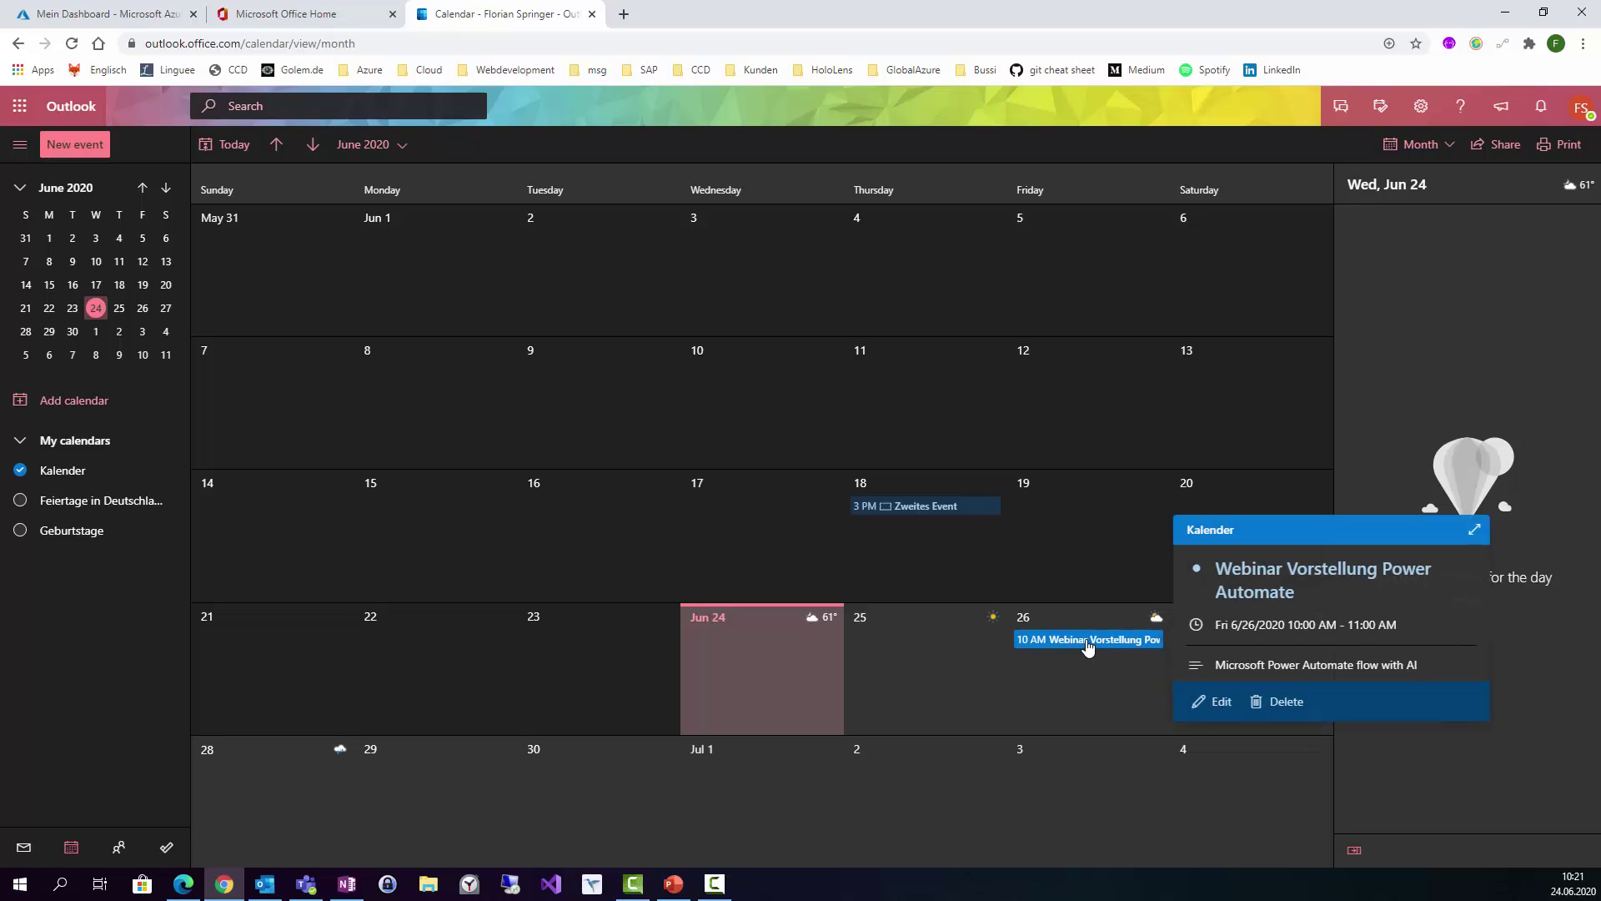
left_click(1473, 531)
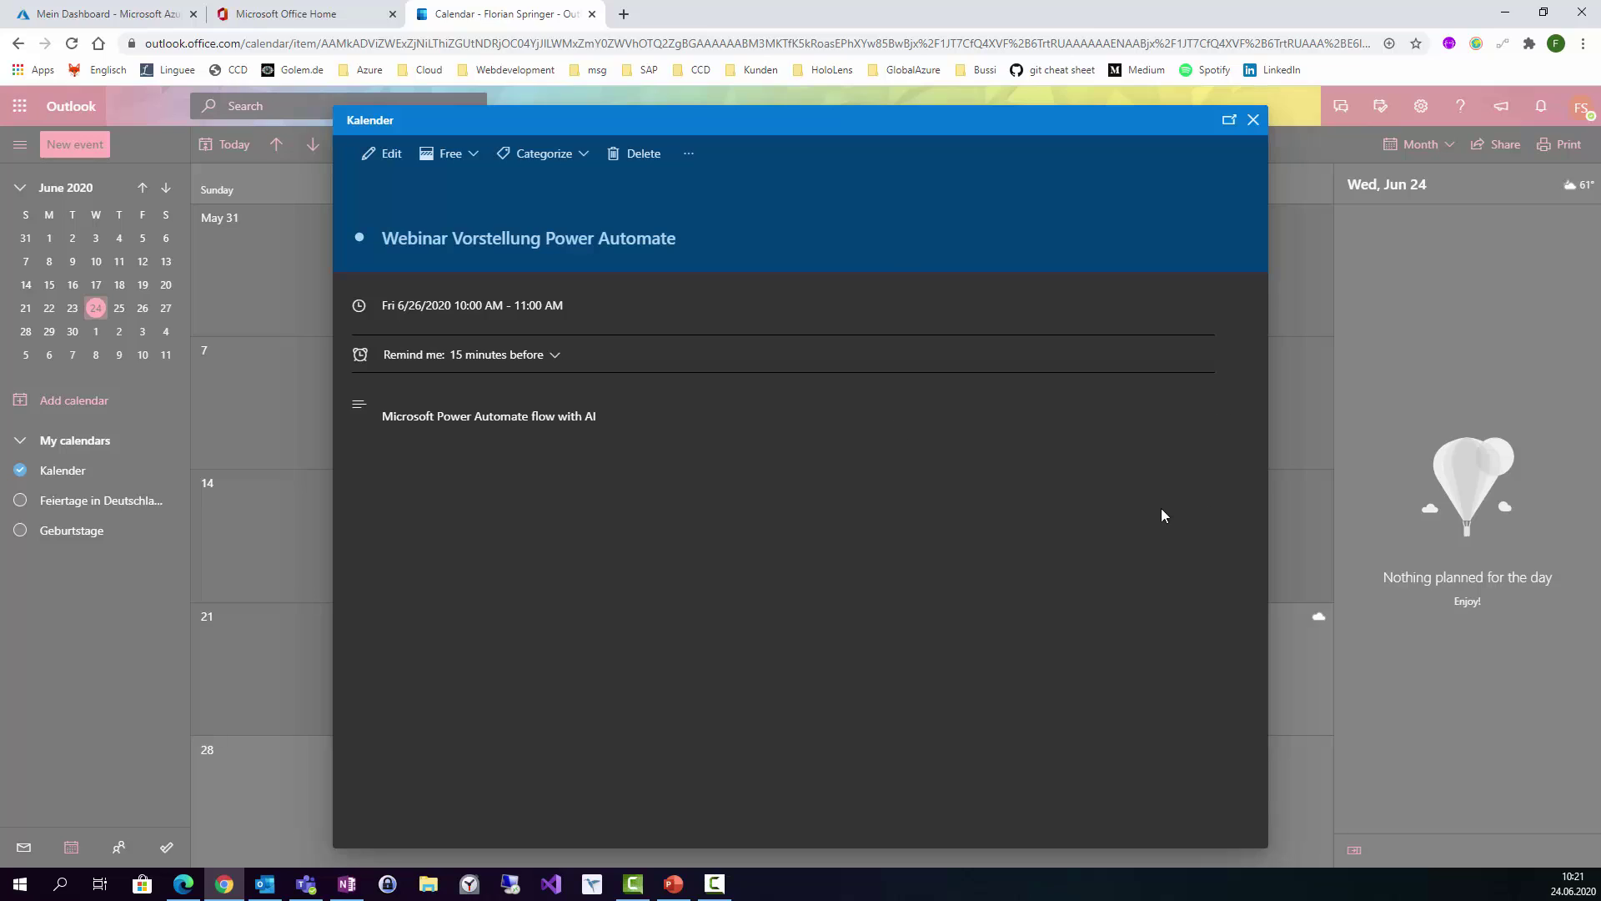
left_click(1253, 121)
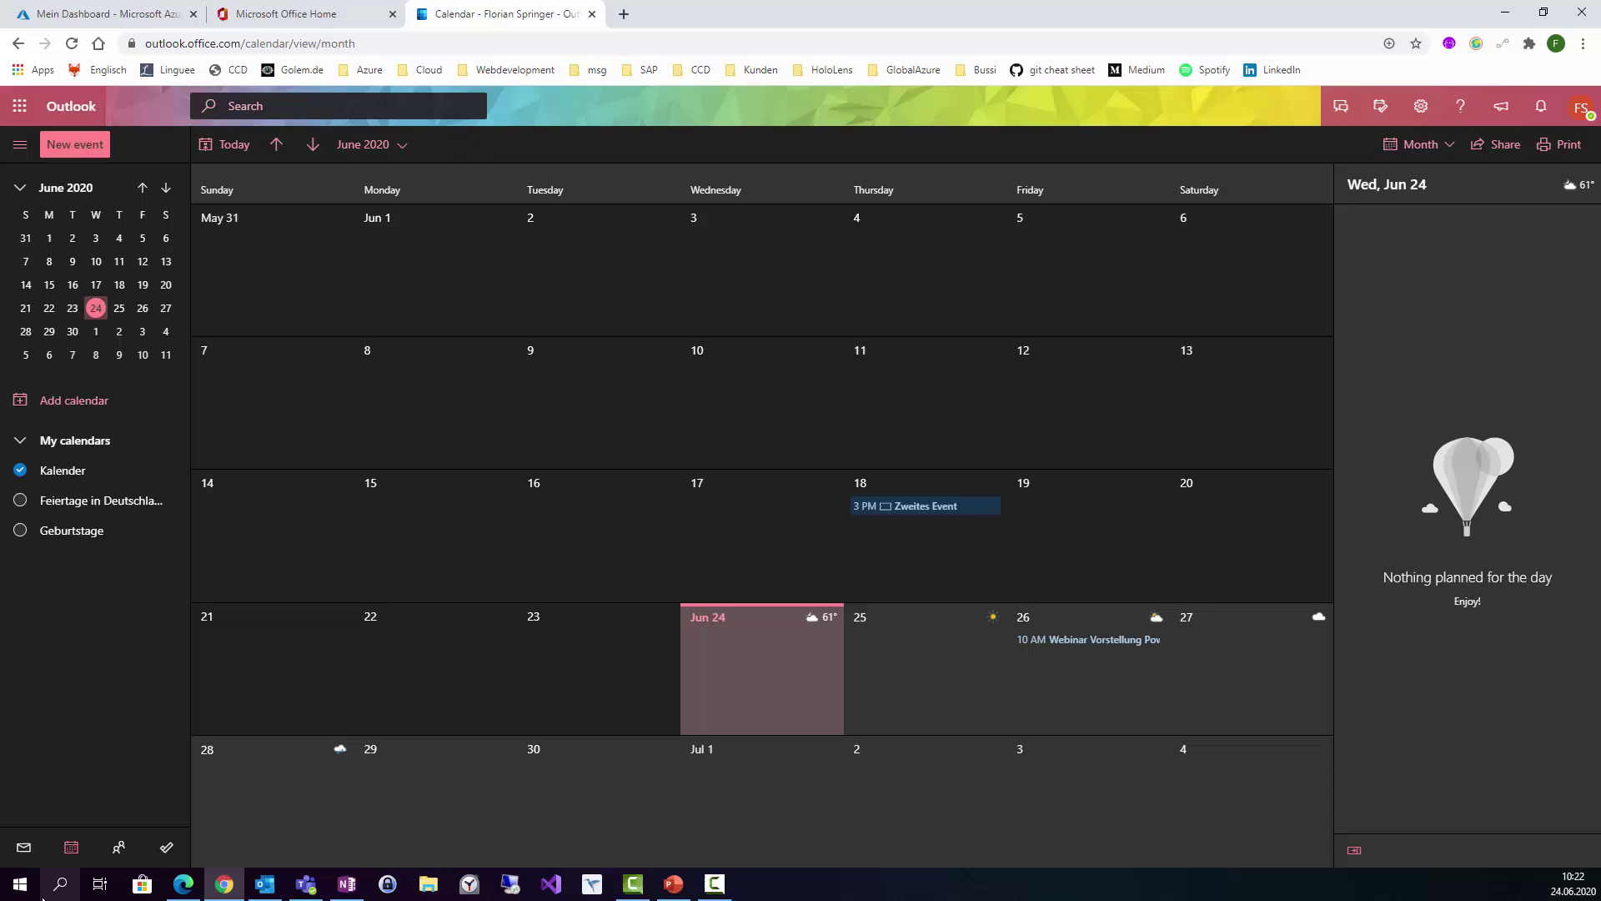
left_click(24, 847)
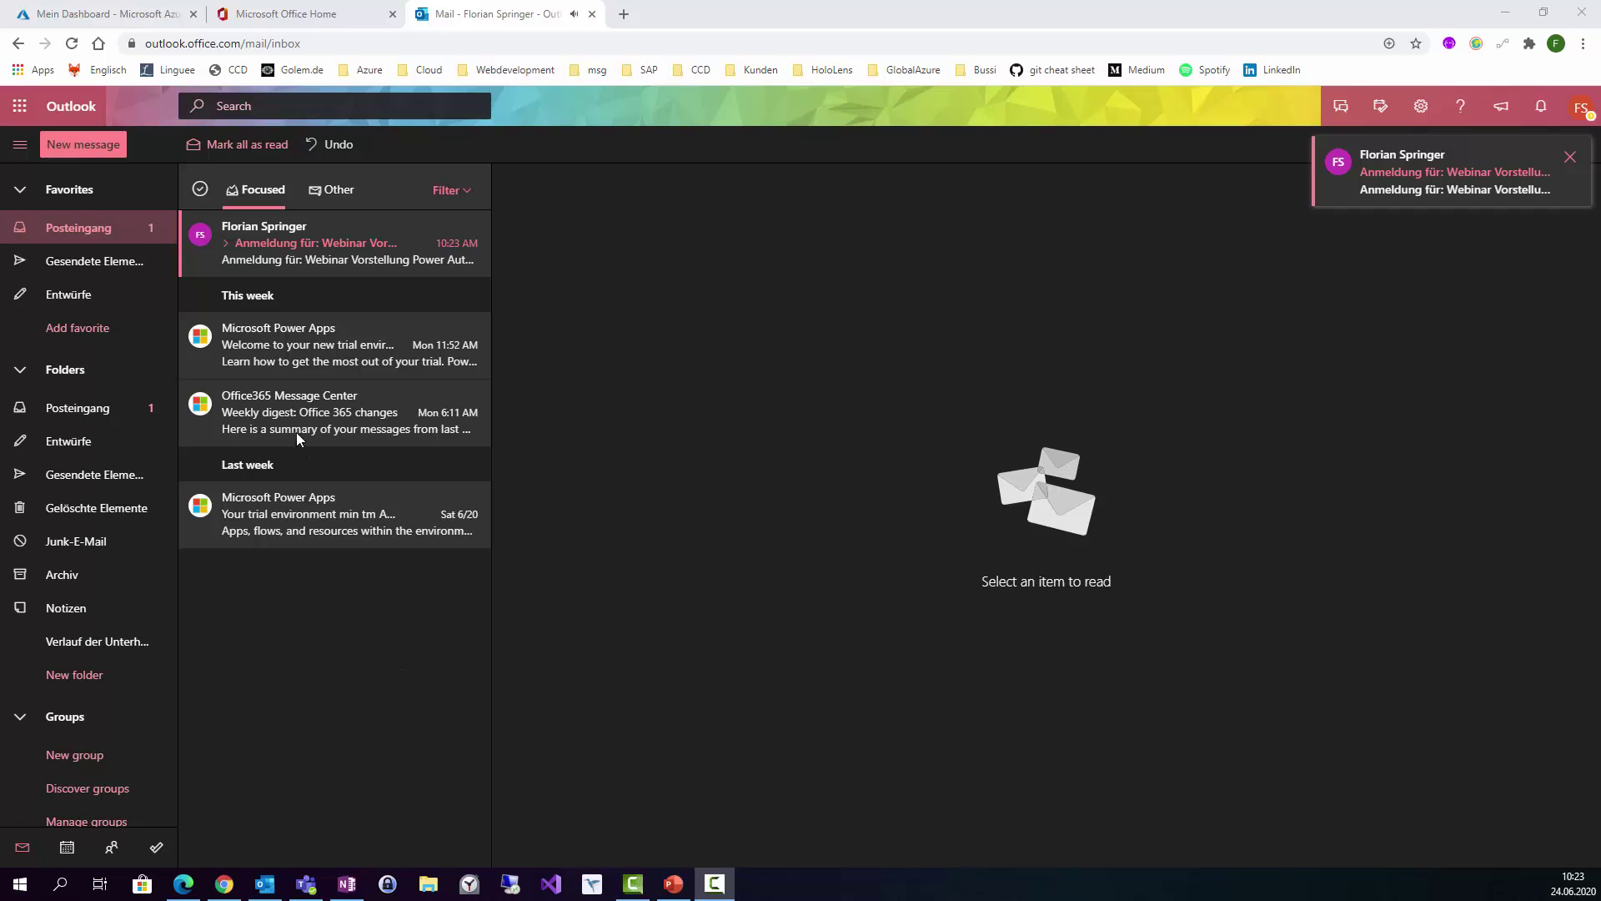
- Open the webinar registration email and highlight the event date 26-06-2020 and the attendee's name
left_click(303, 253)
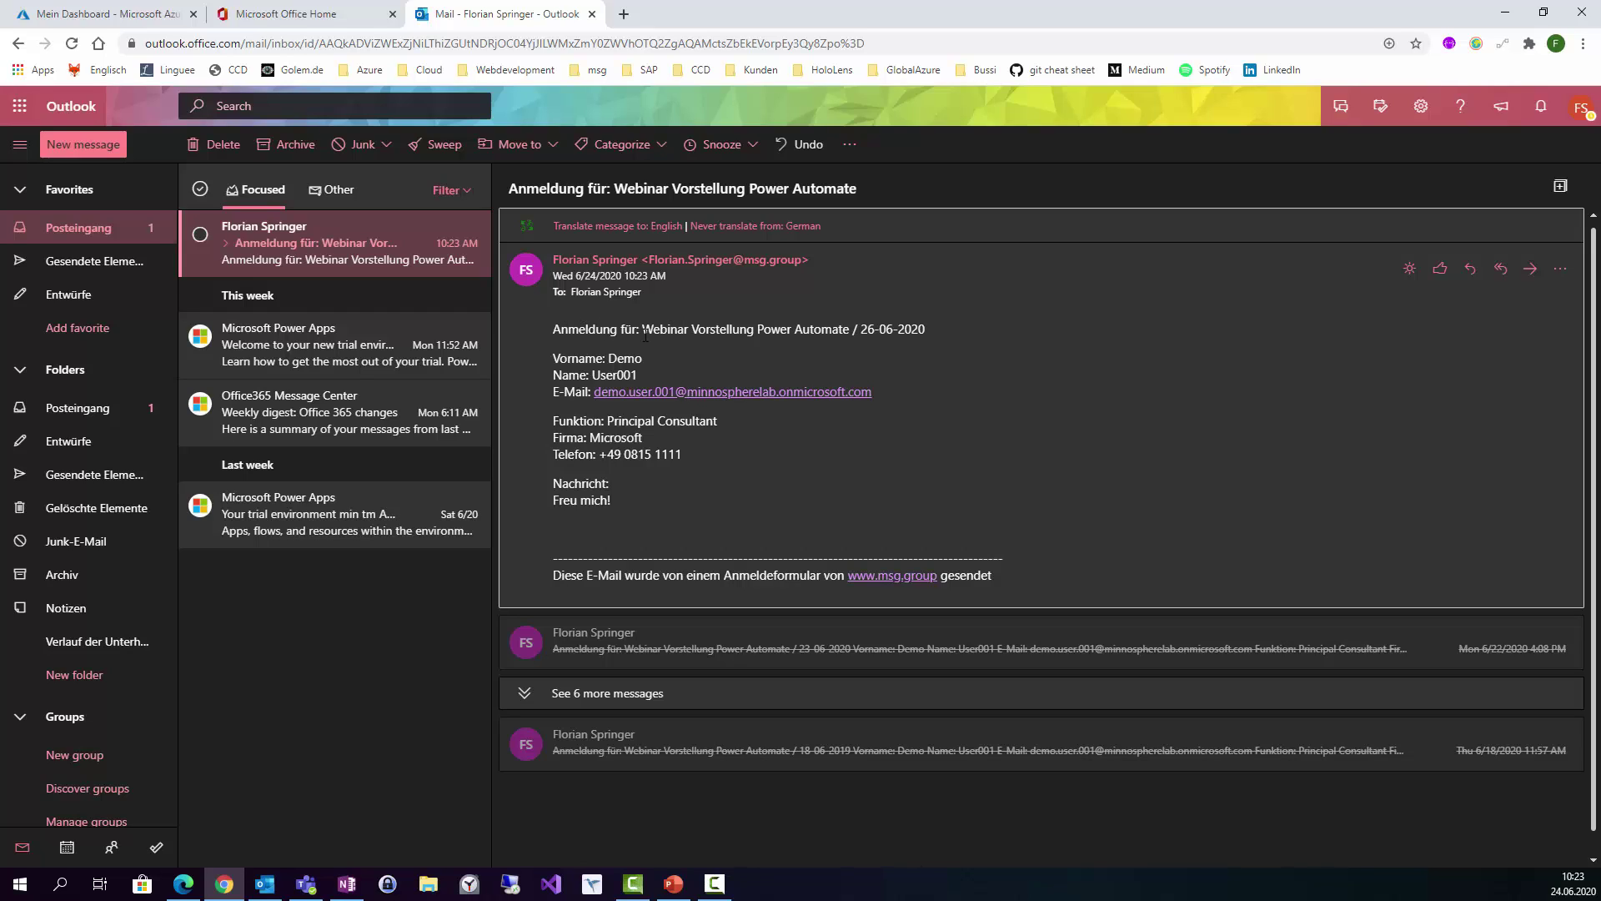
left_click_drag(644, 334, 928, 337)
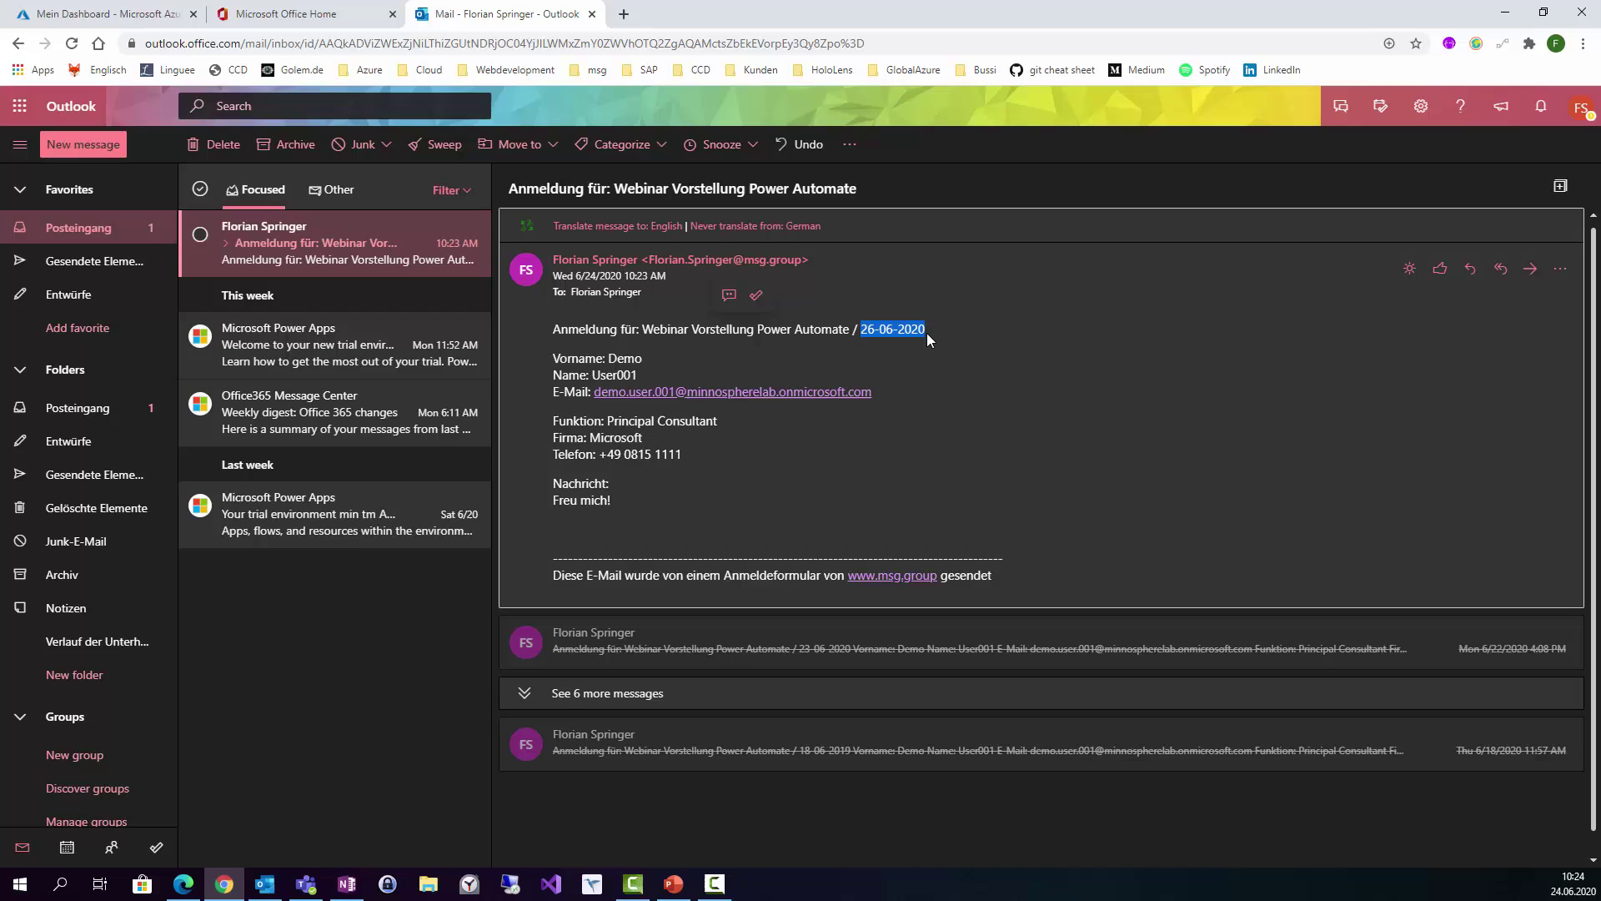
left_click(709, 357)
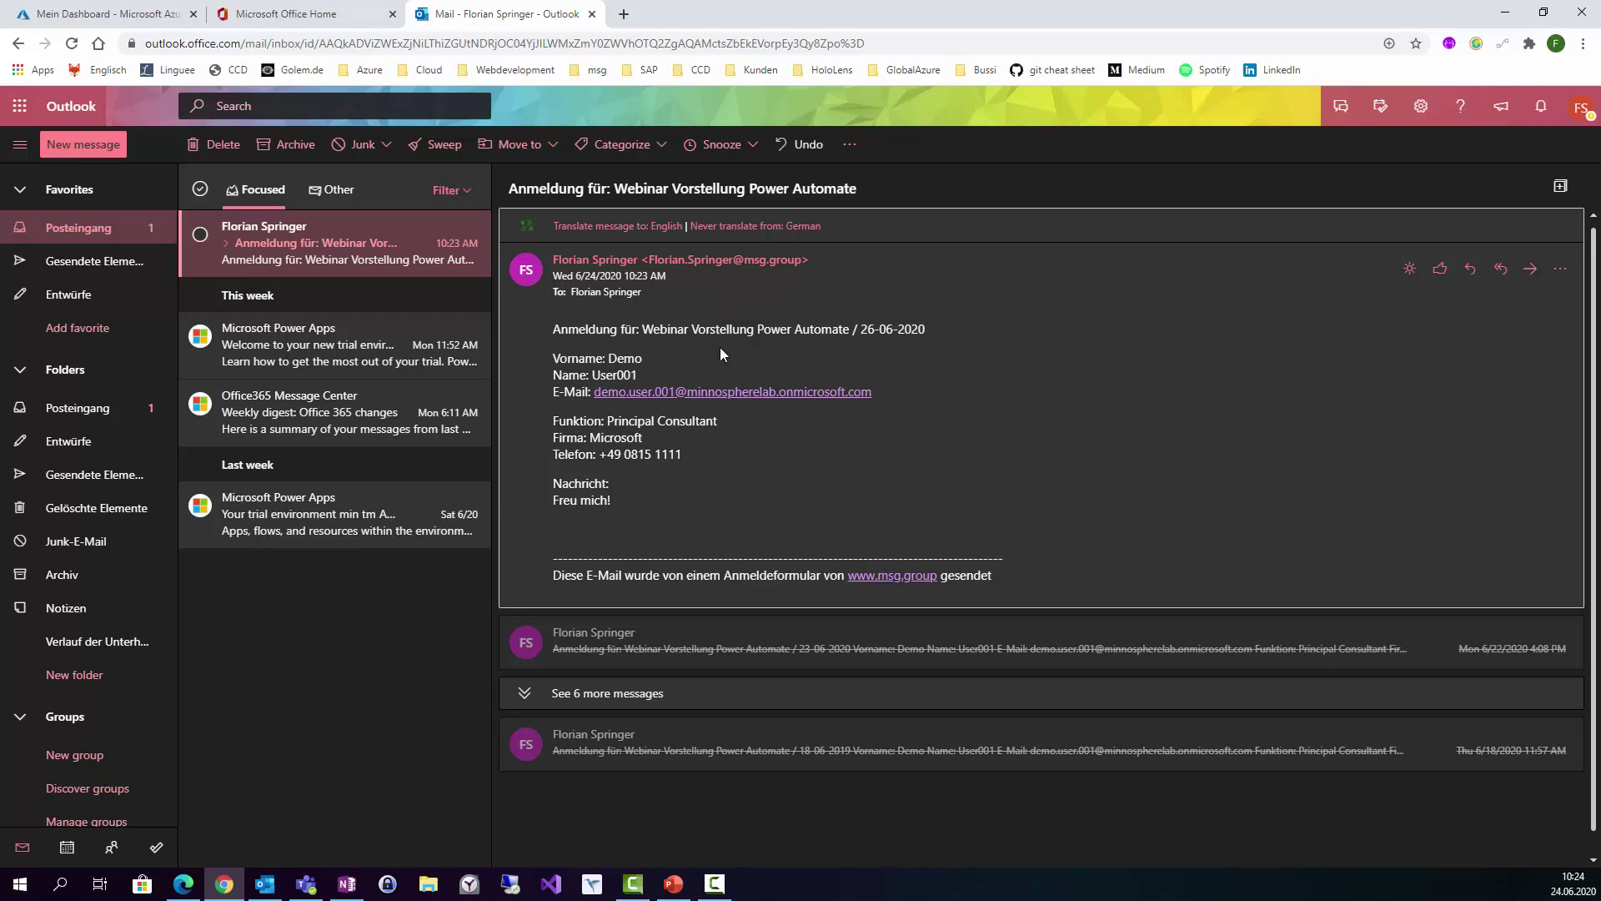
left_click_drag(623, 358, 621, 375)
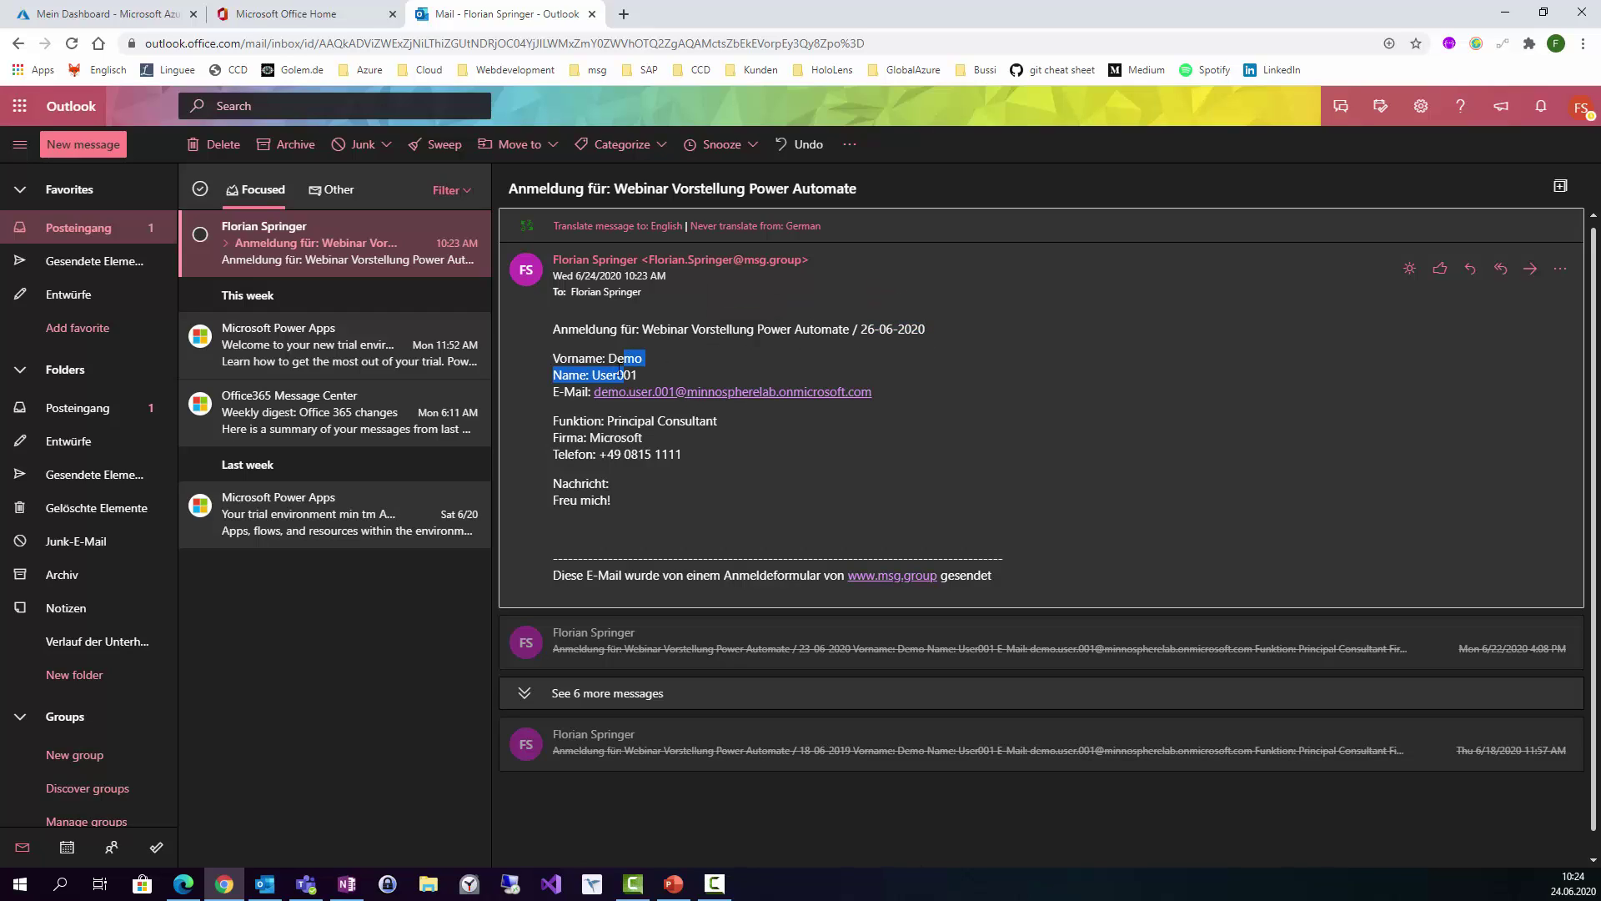
left_click(621, 375)
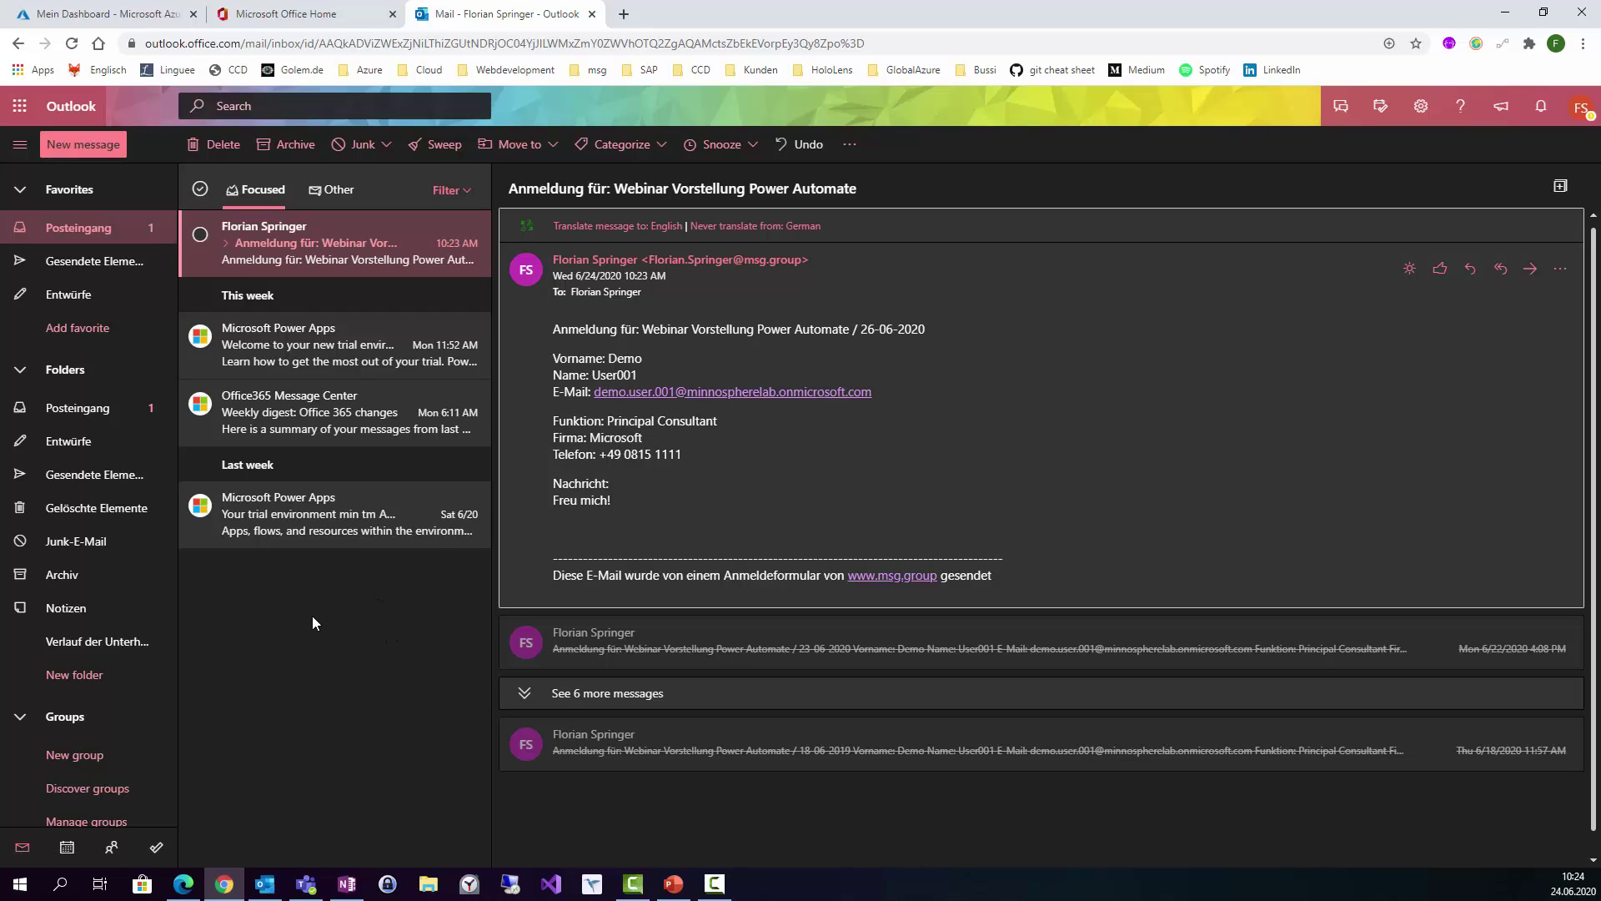
- Open the updated Jun 26 webinar event in full to confirm the registrant is an invitee
left_click(69, 848)
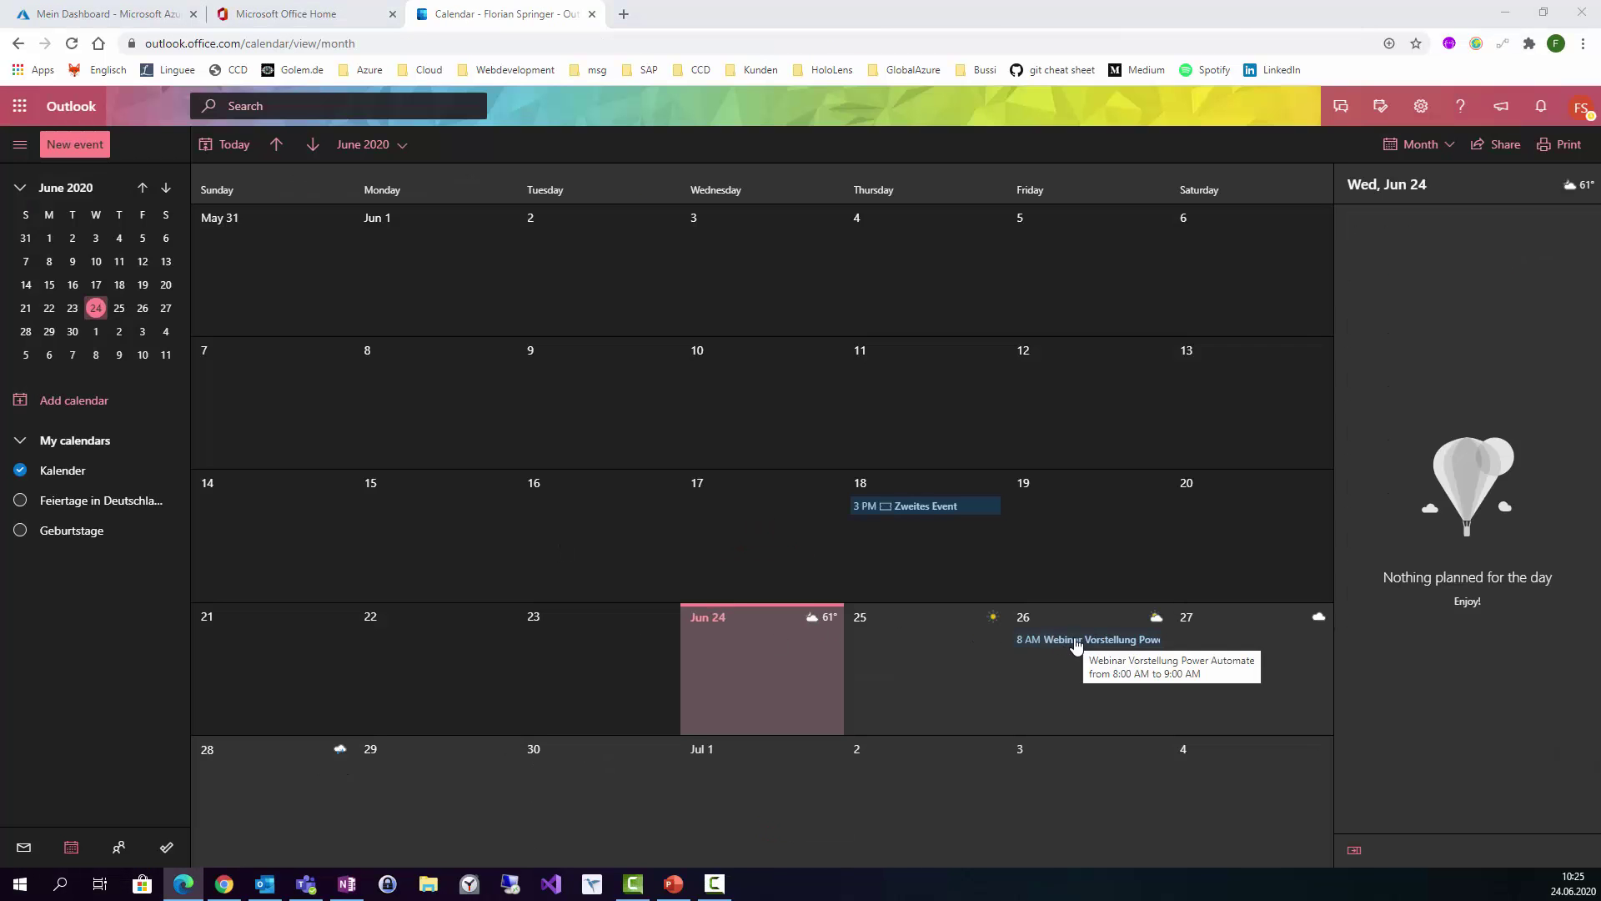
left_click(1075, 639)
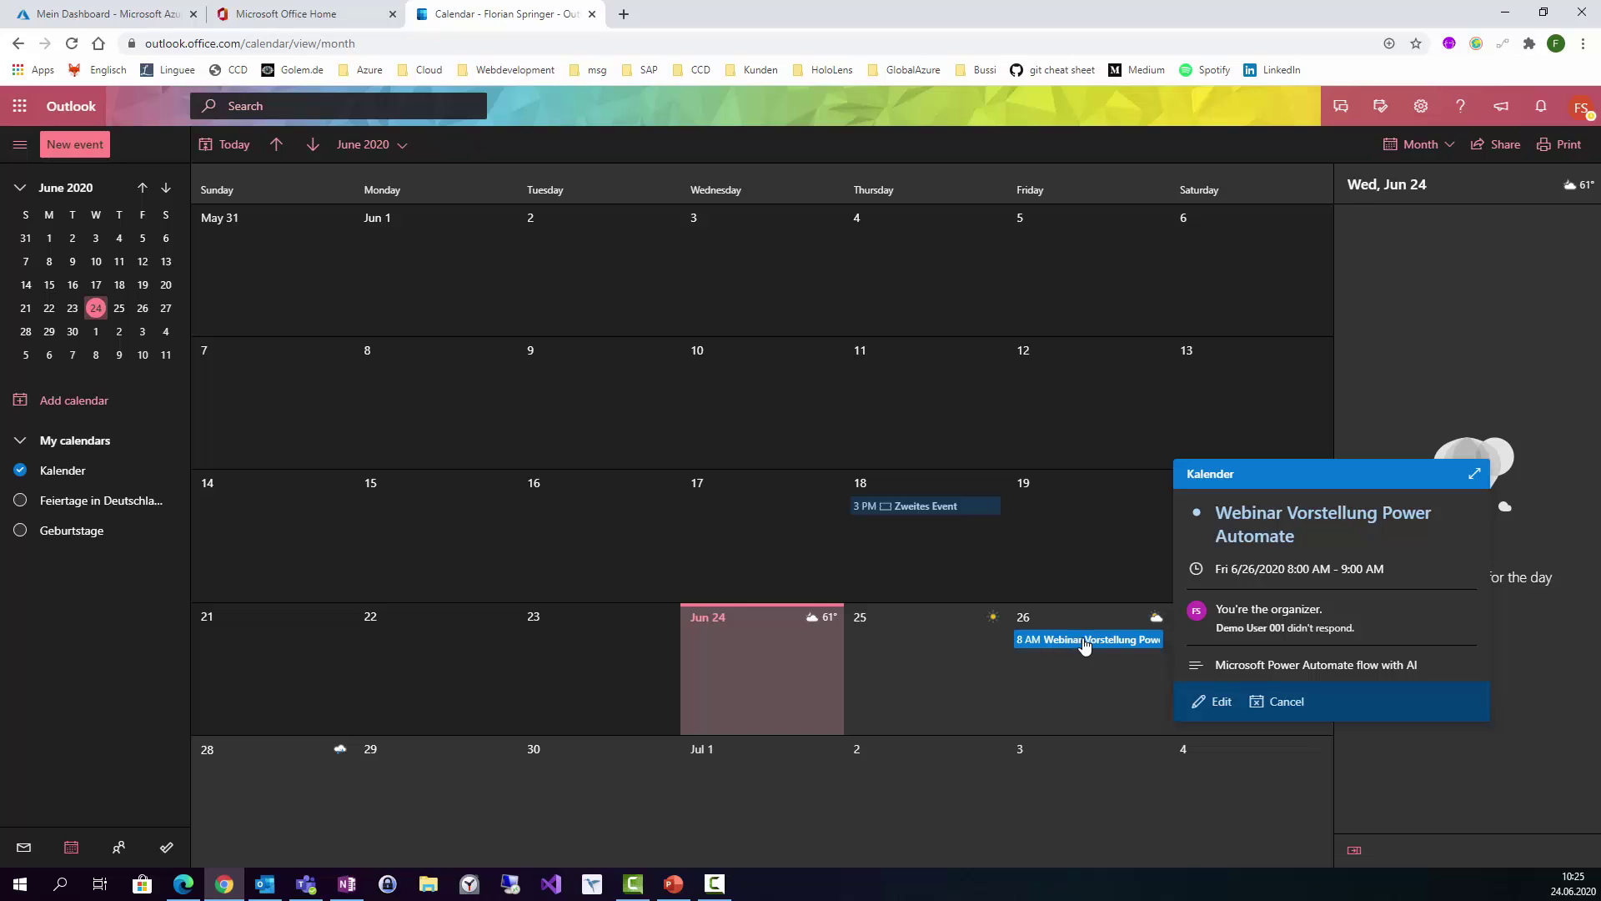
left_click(1475, 474)
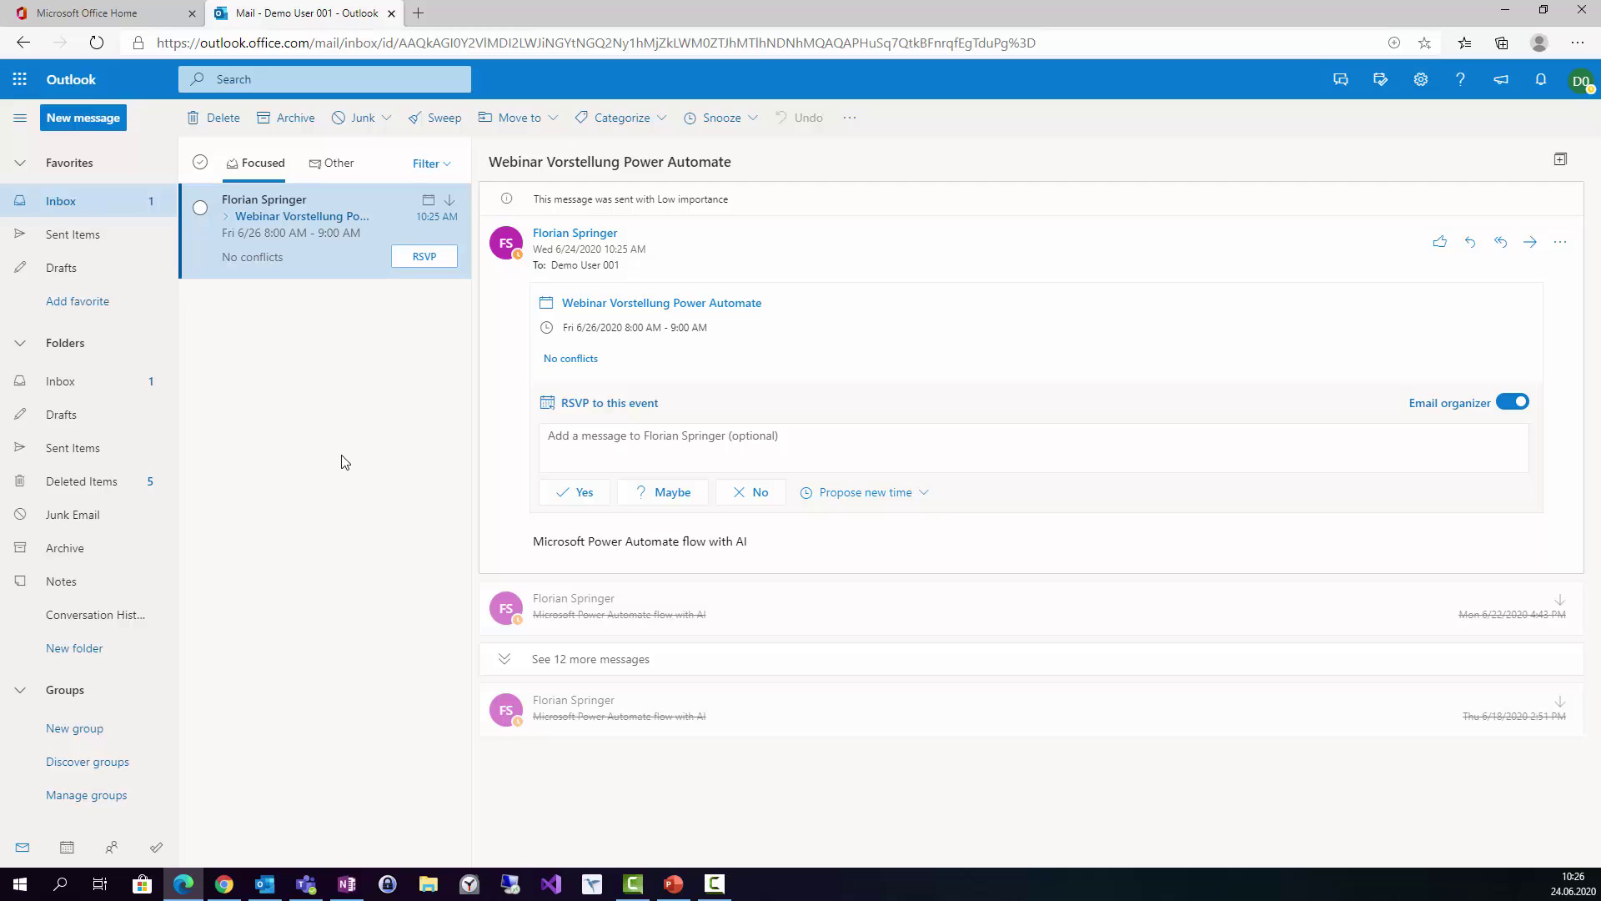
- Answer Yes to the webinar invitation's RSVP
left_click(581, 493)
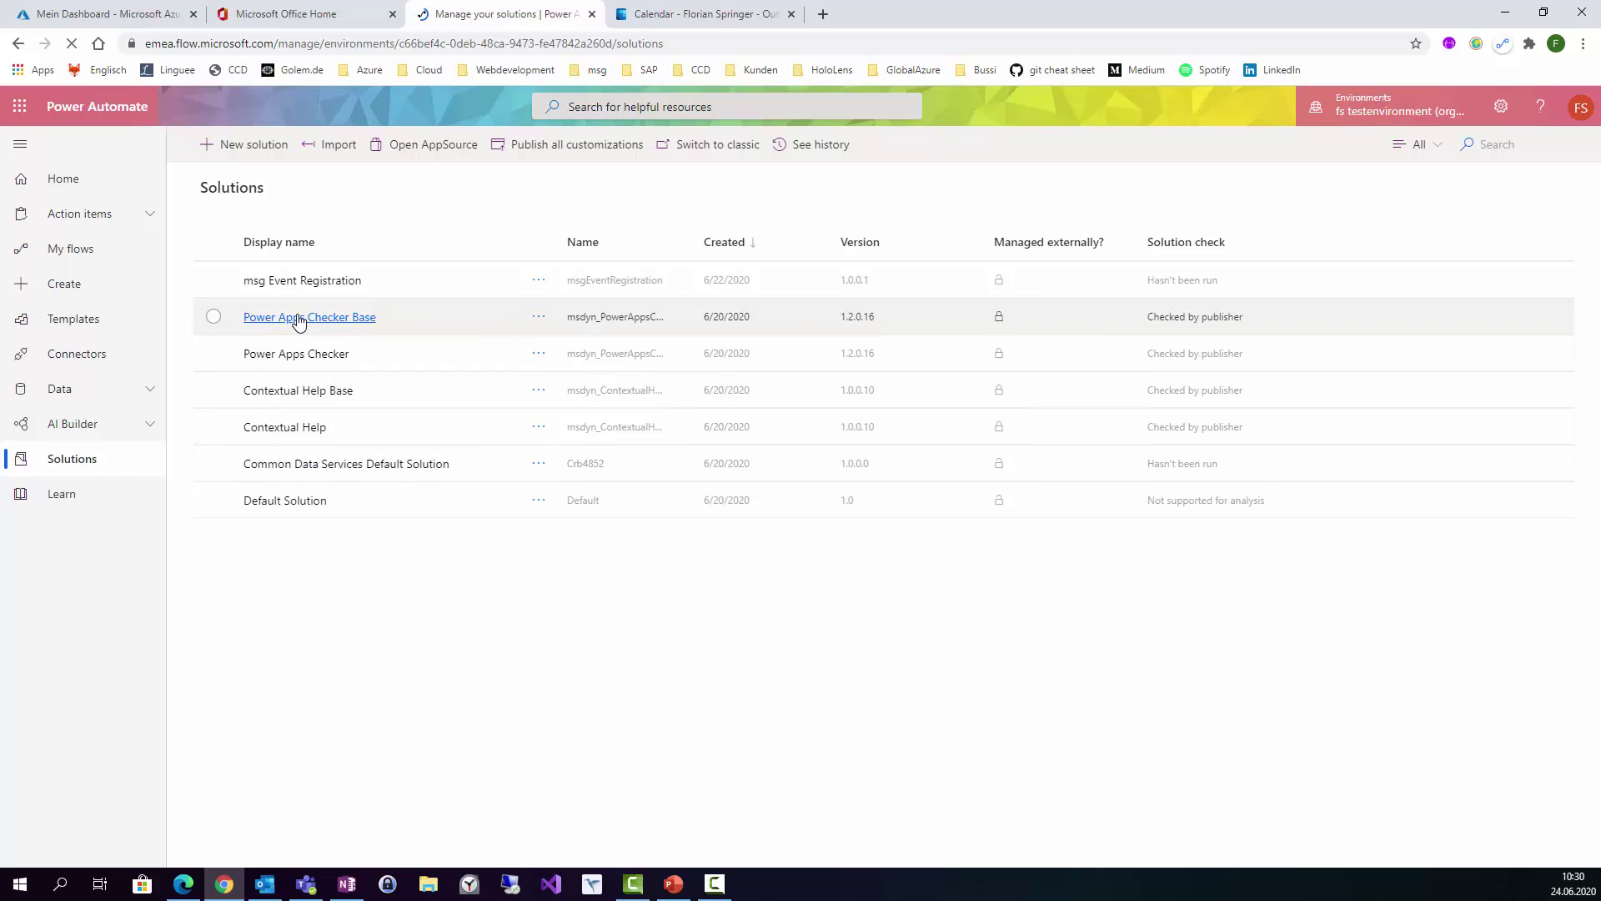
- Open the msg Event Registration solution and the flow's latest run from 6/24/2020 10:25 AM
left_click(292, 281)
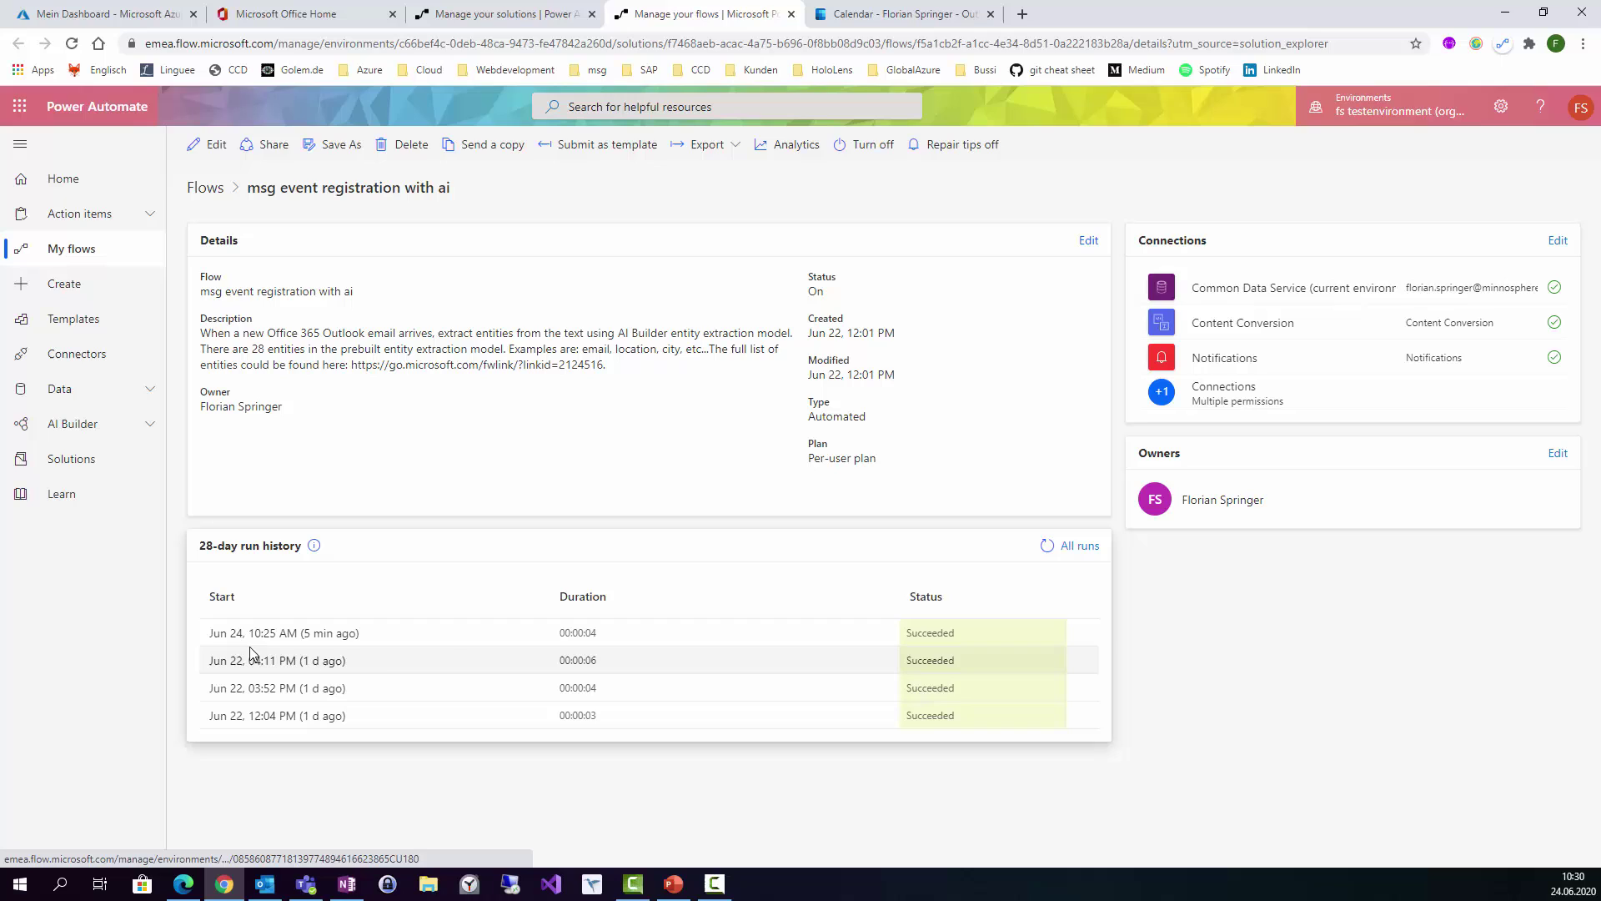
left_click(305, 635)
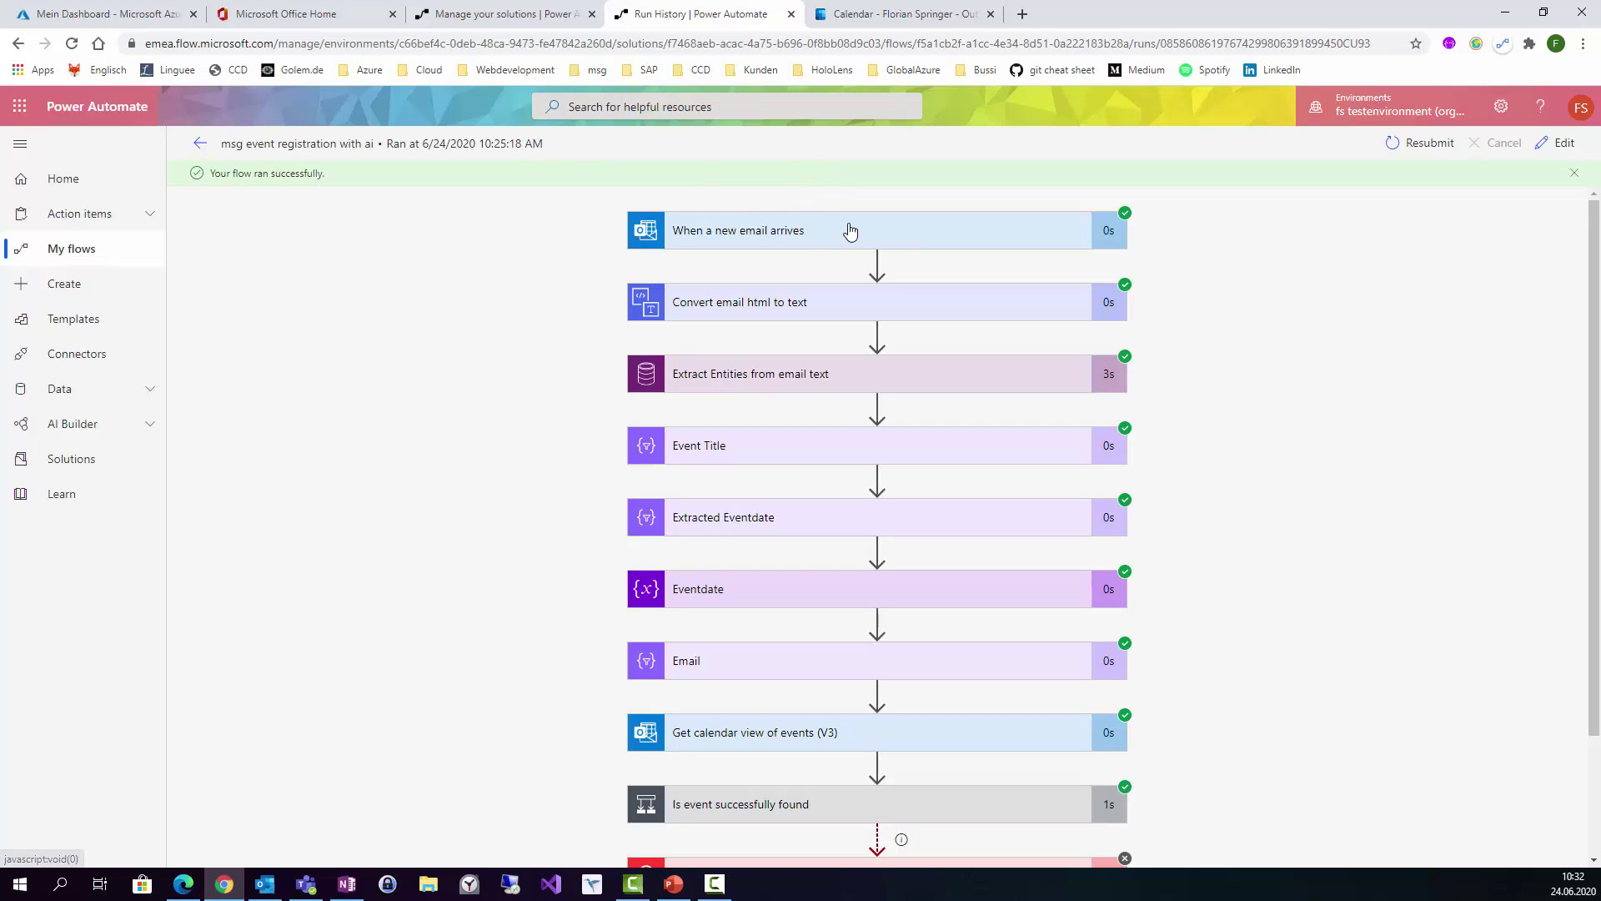
left_click(913, 235)
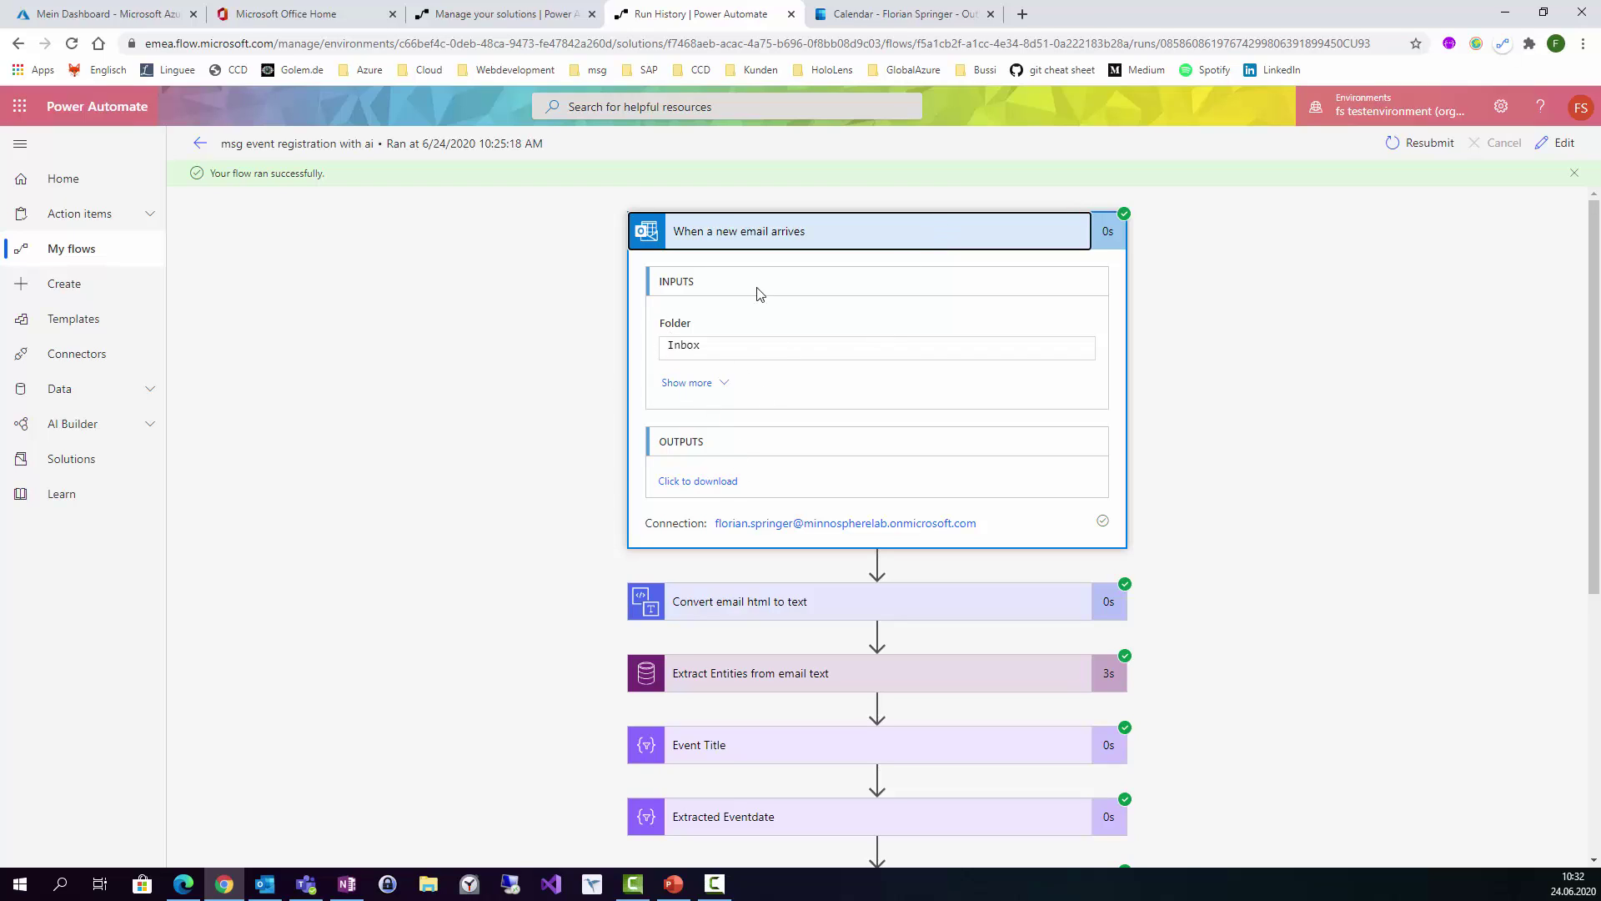
left_click(725, 385)
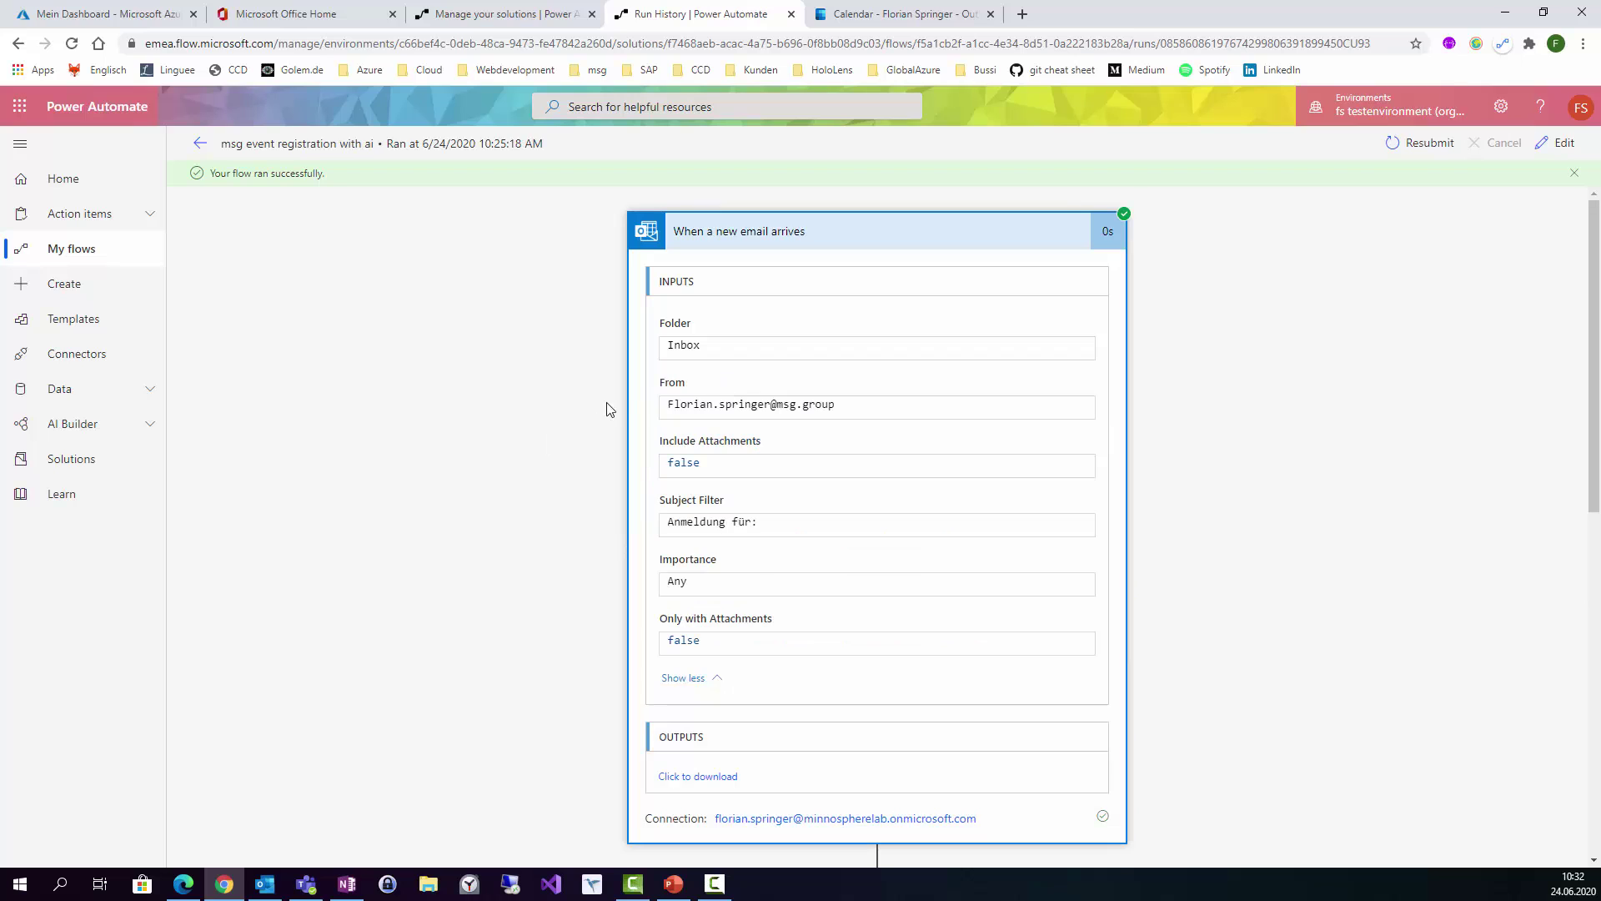
scroll(475, 379, "down", 2)
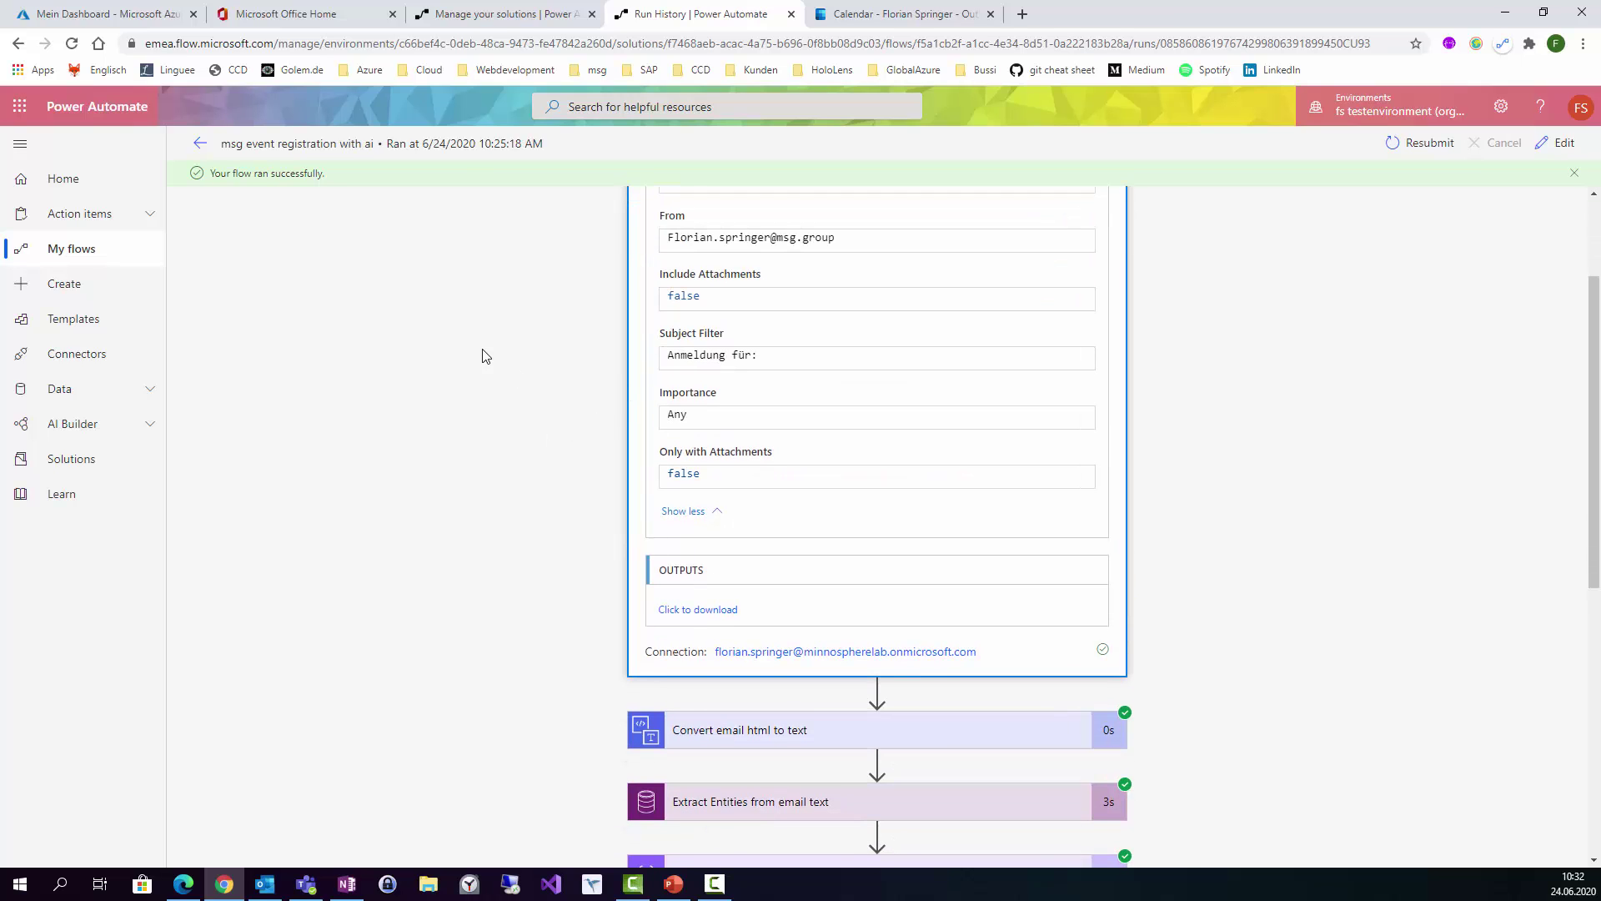
scroll(497, 361, "up", 1)
scroll(499, 364, "down", 2)
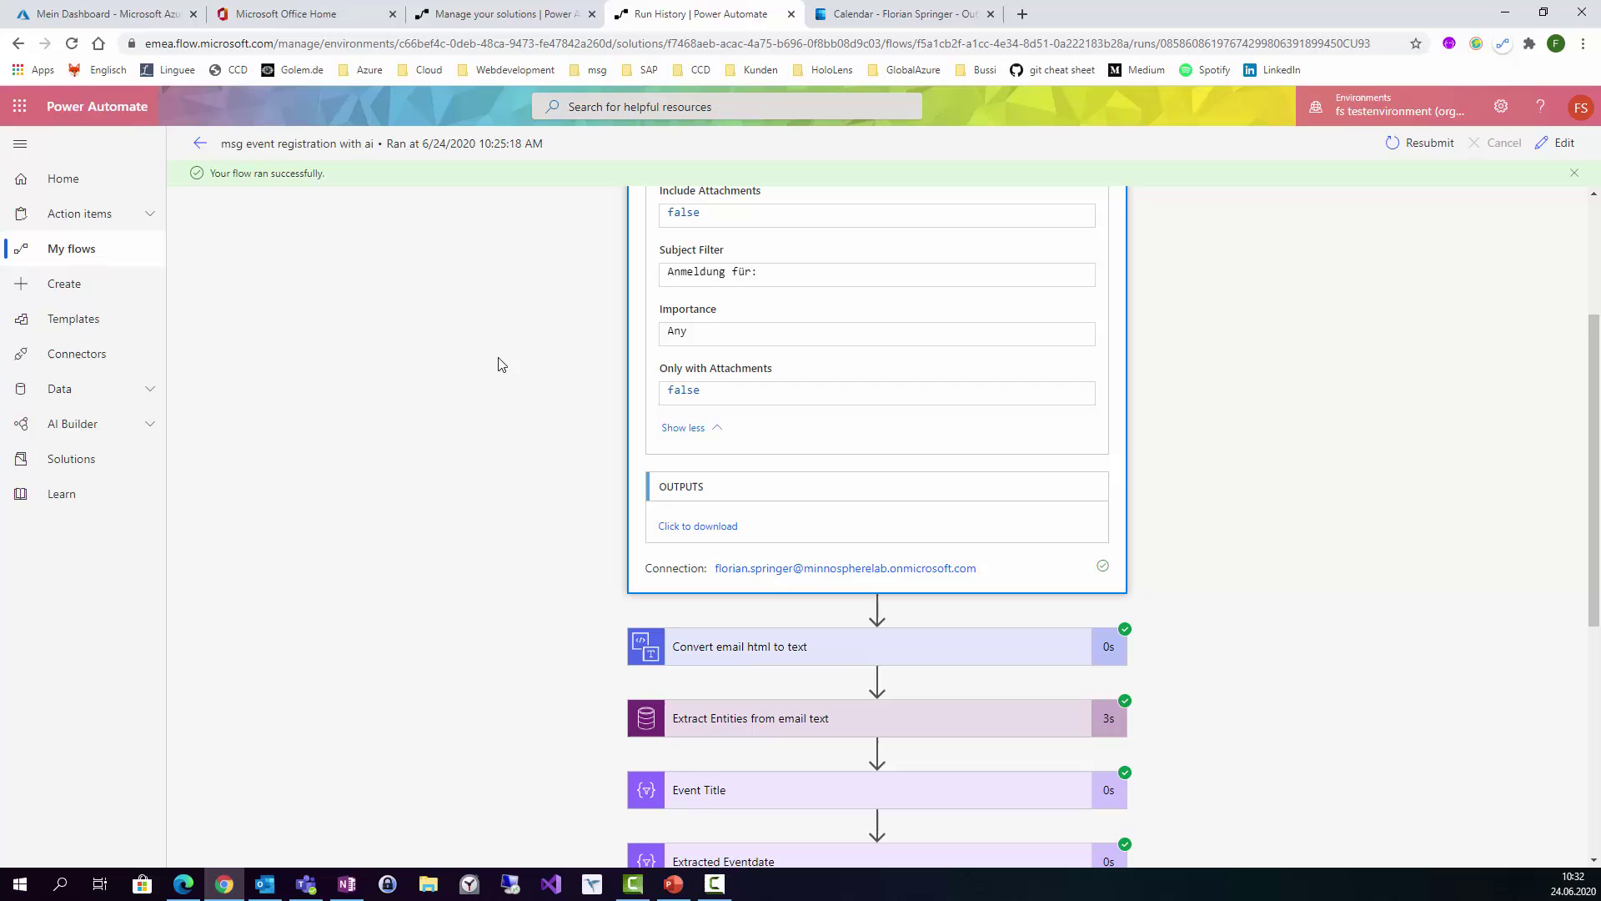
scroll(573, 323, "up", 3)
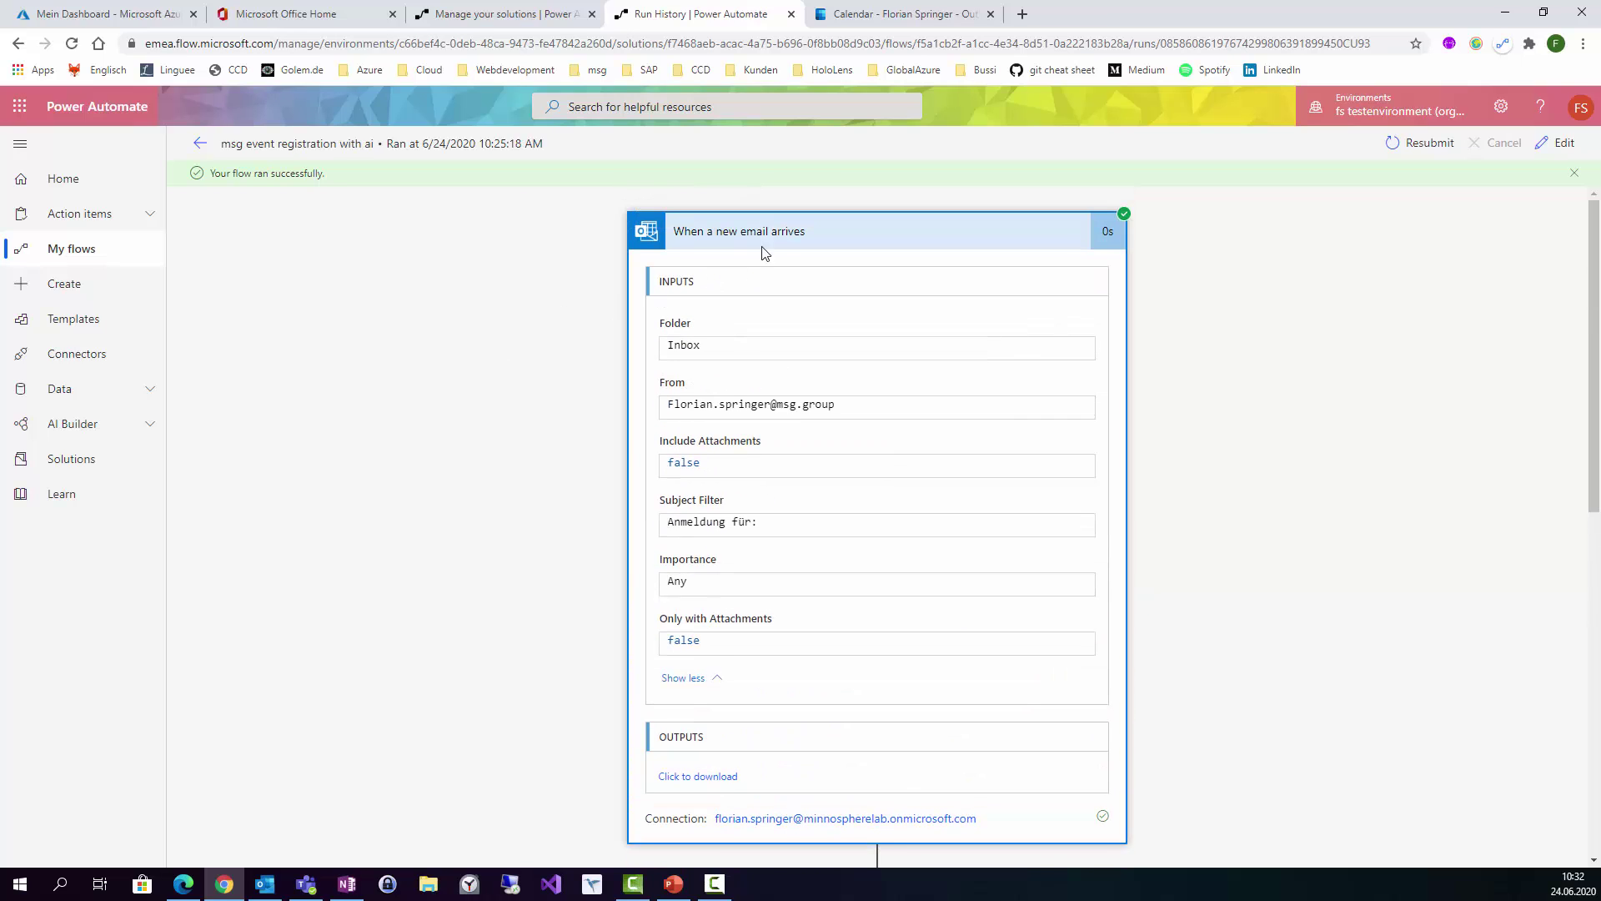
left_click(769, 234)
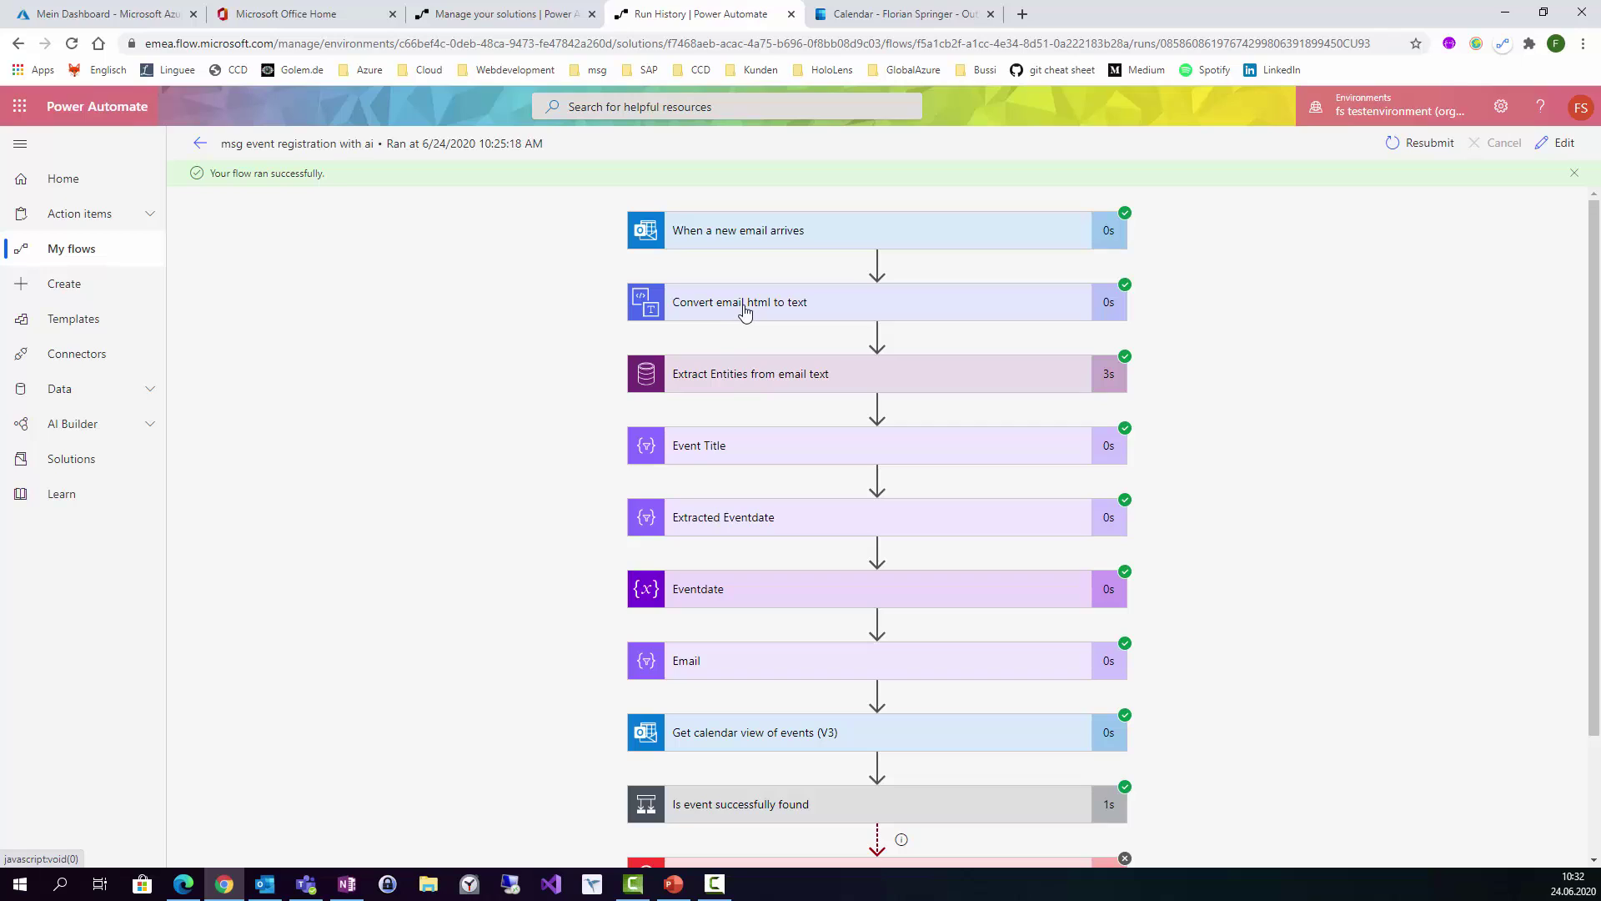
left_click(785, 307)
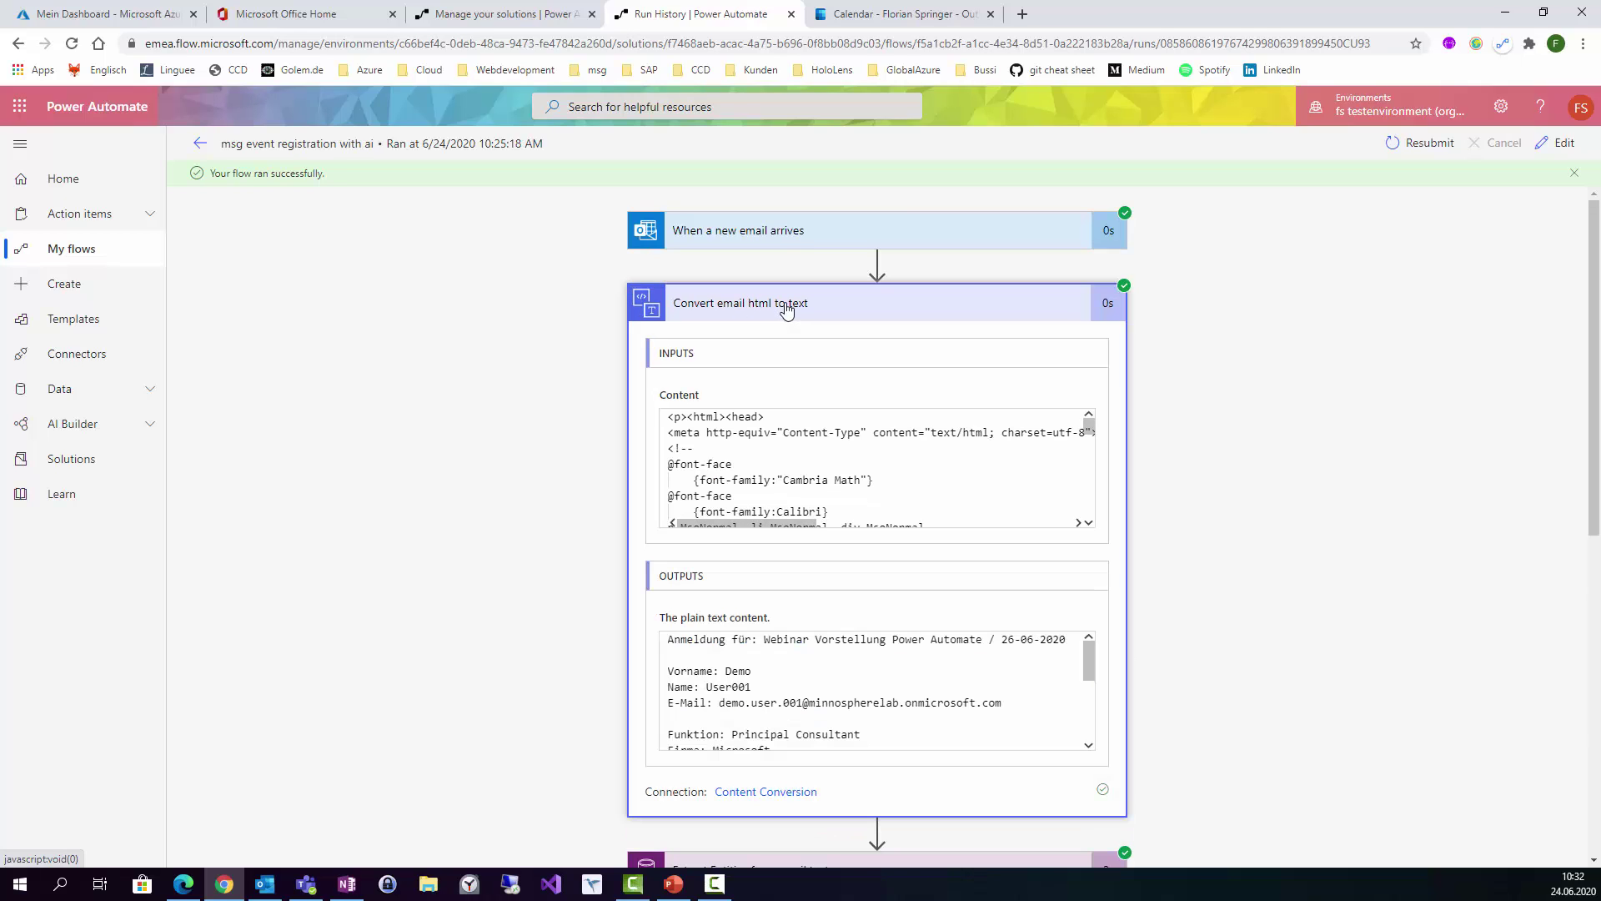
scroll(838, 639, "down", 5)
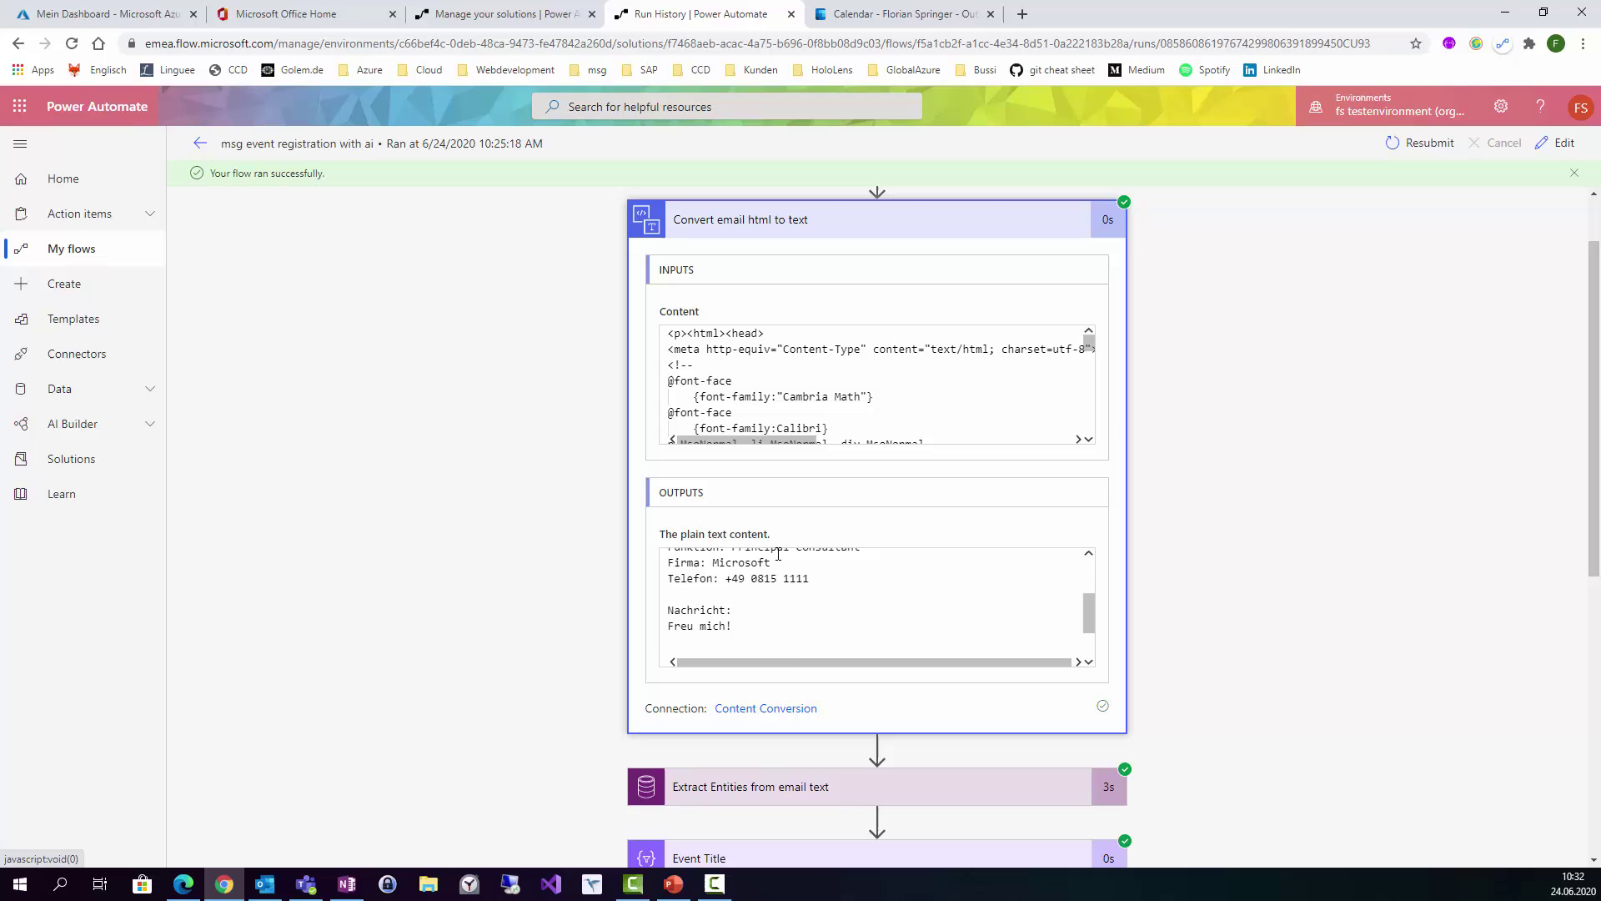
scroll(795, 575, "up", 4)
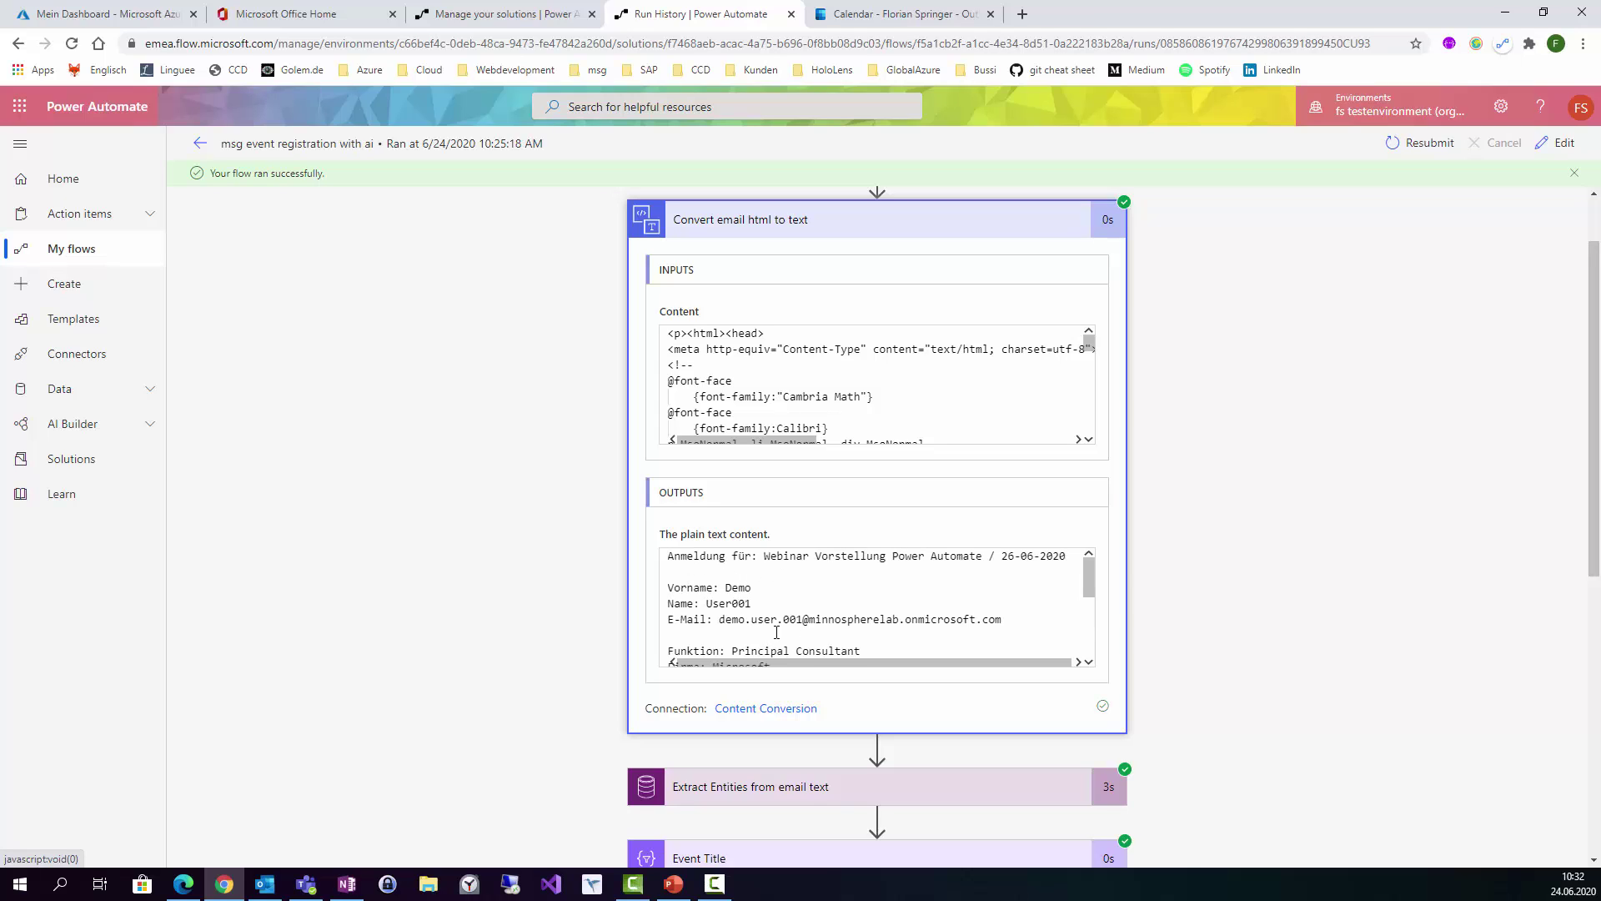
left_click(764, 229)
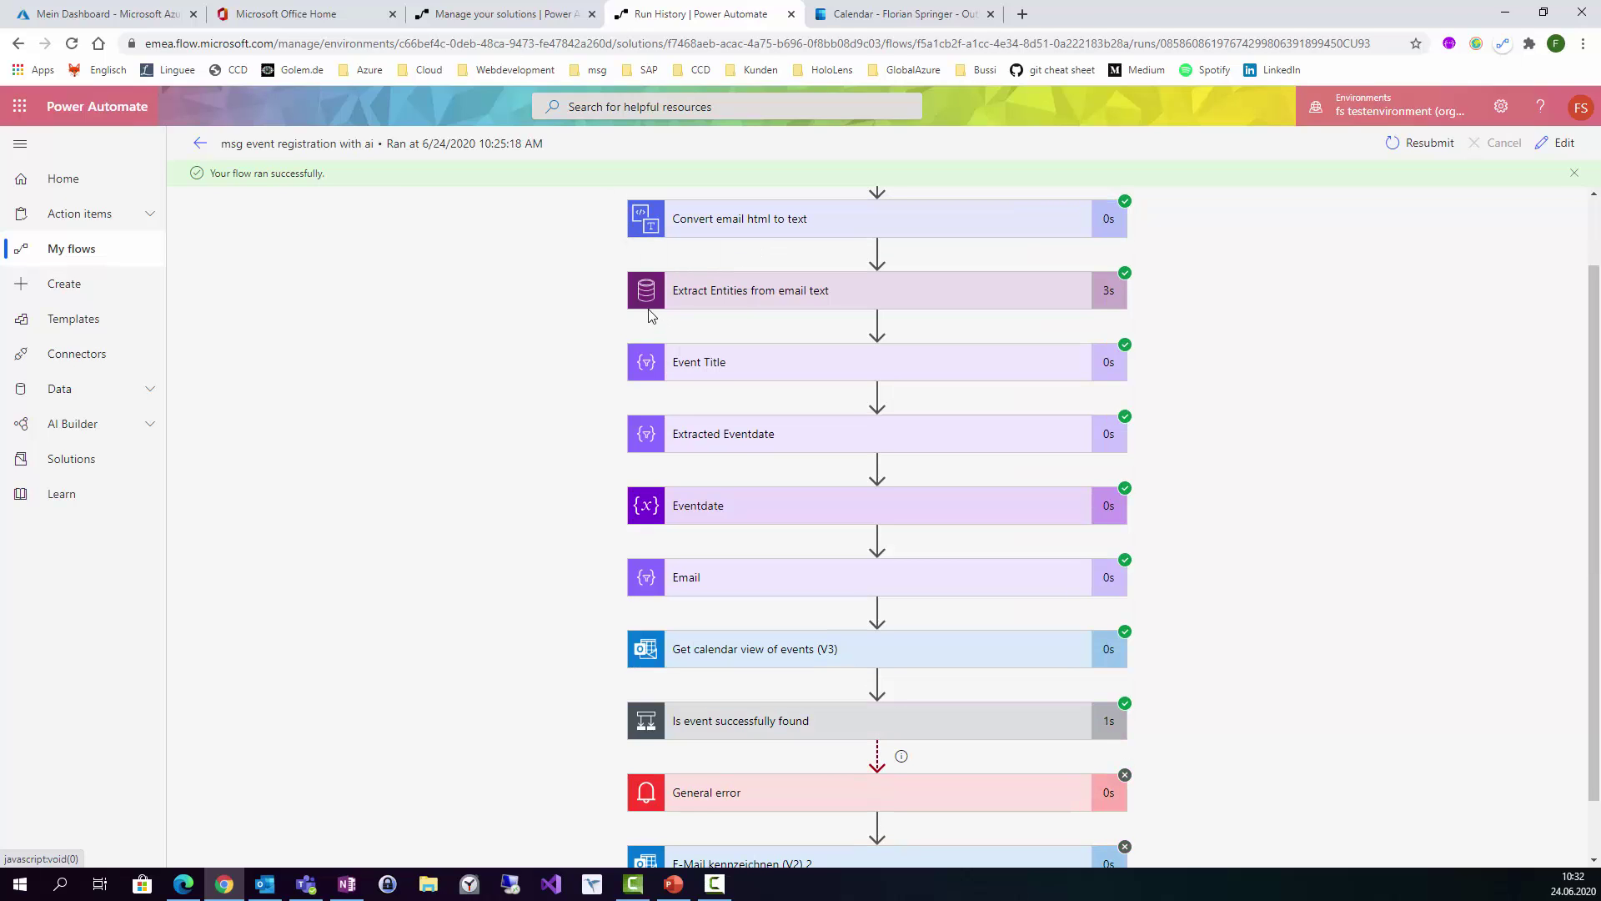
scroll(1401, 402, "up", 2)
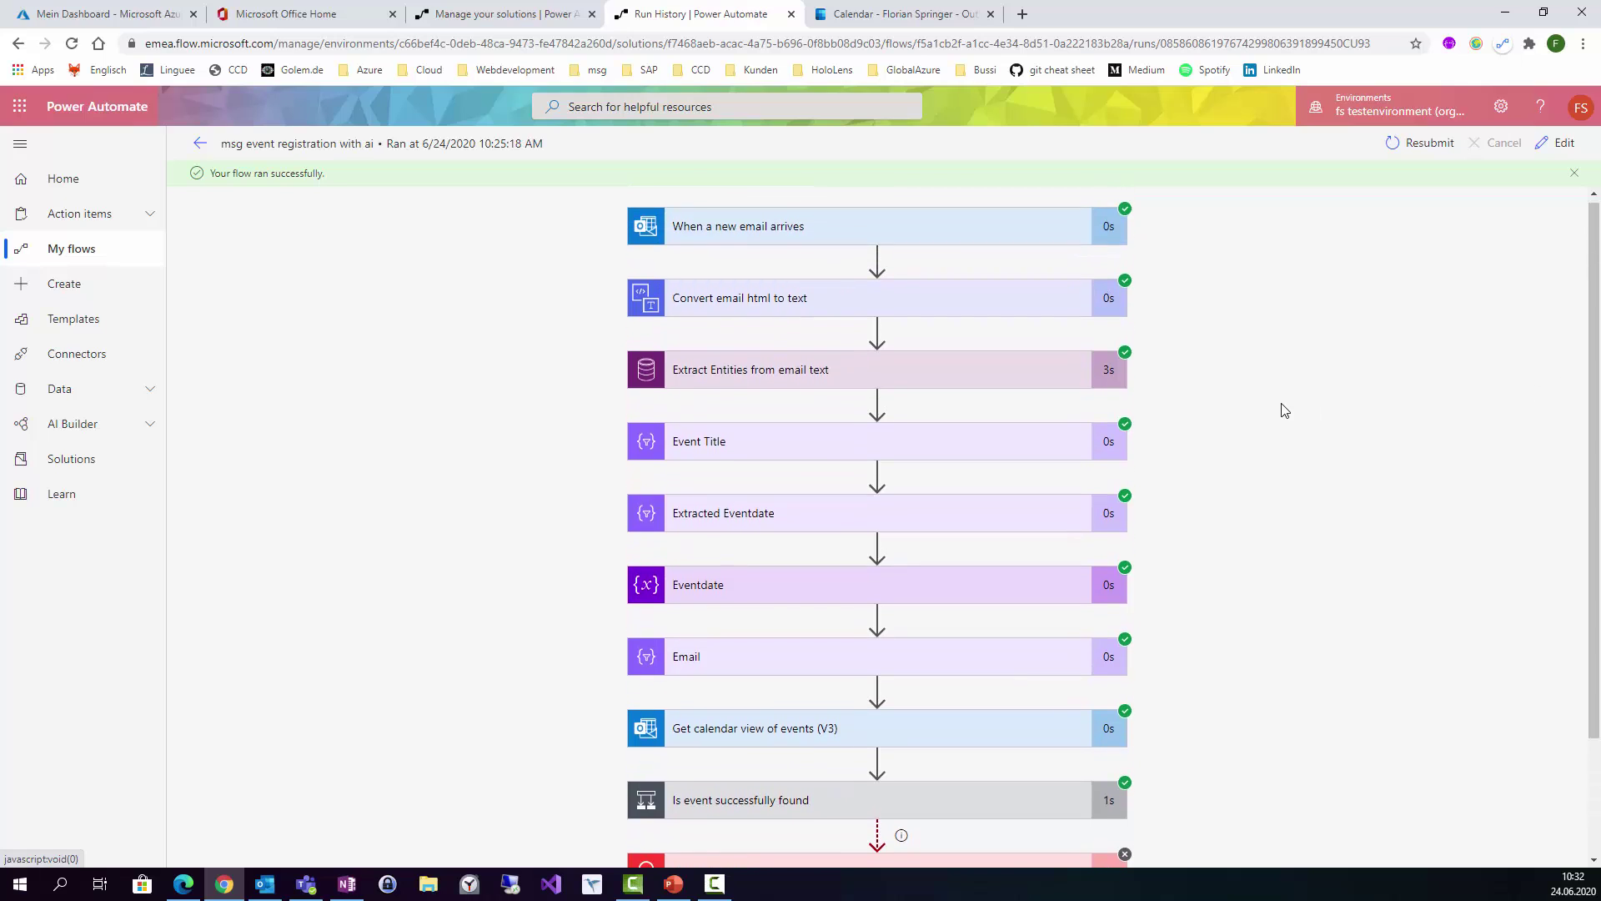
scroll(810, 440, "down", 2)
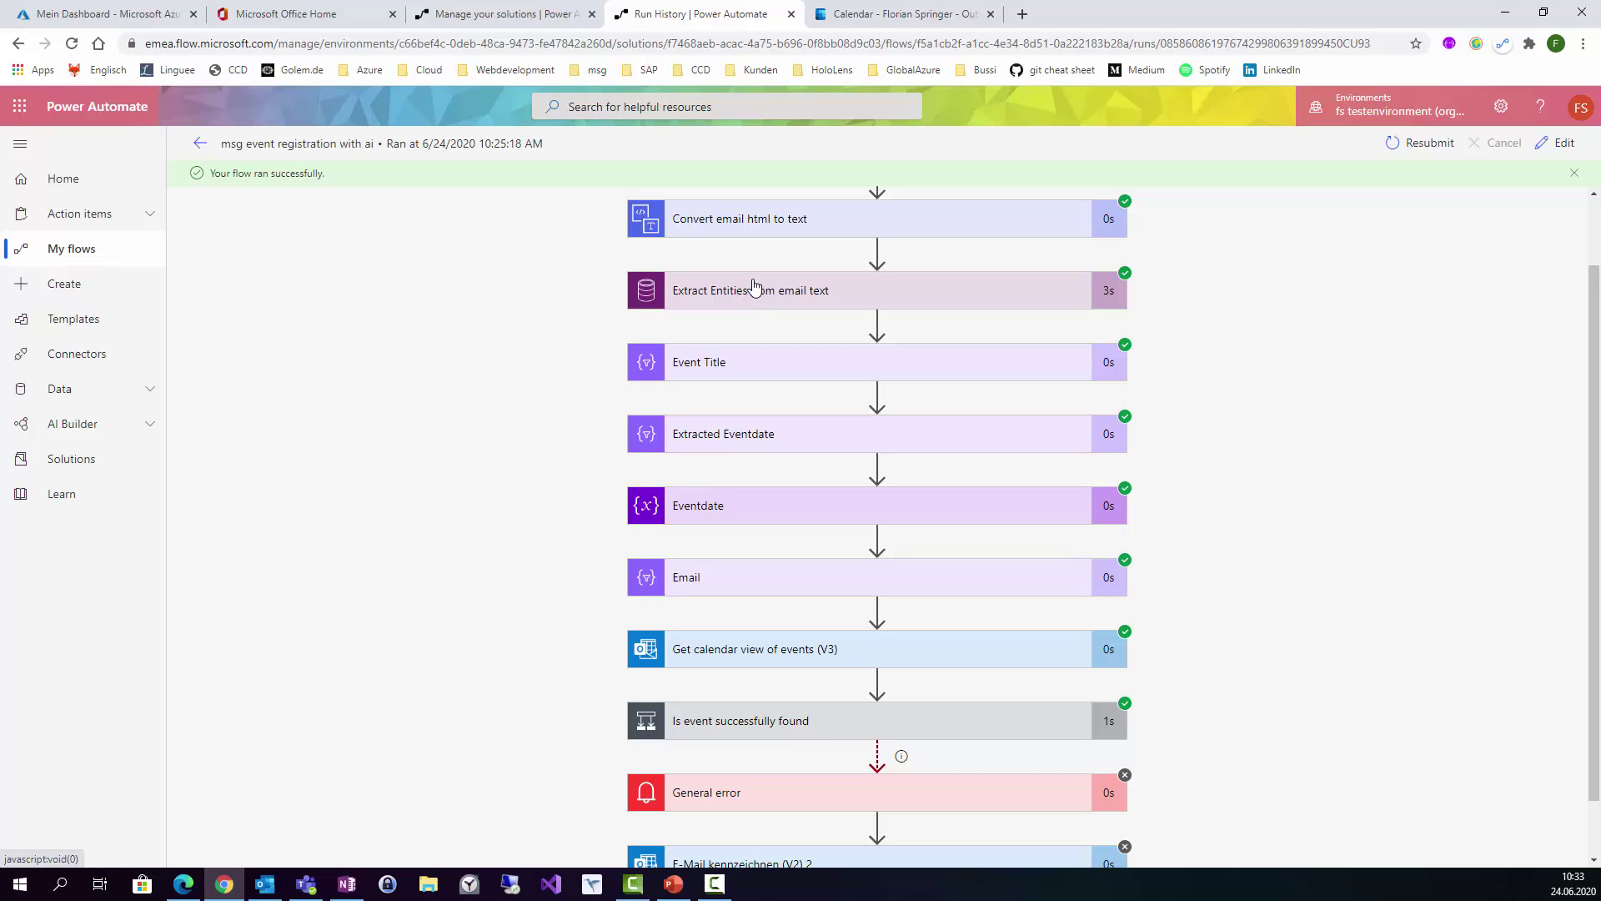
- Expand the Extract Entities from email text step and scroll through its result entities
left_click(724, 290)
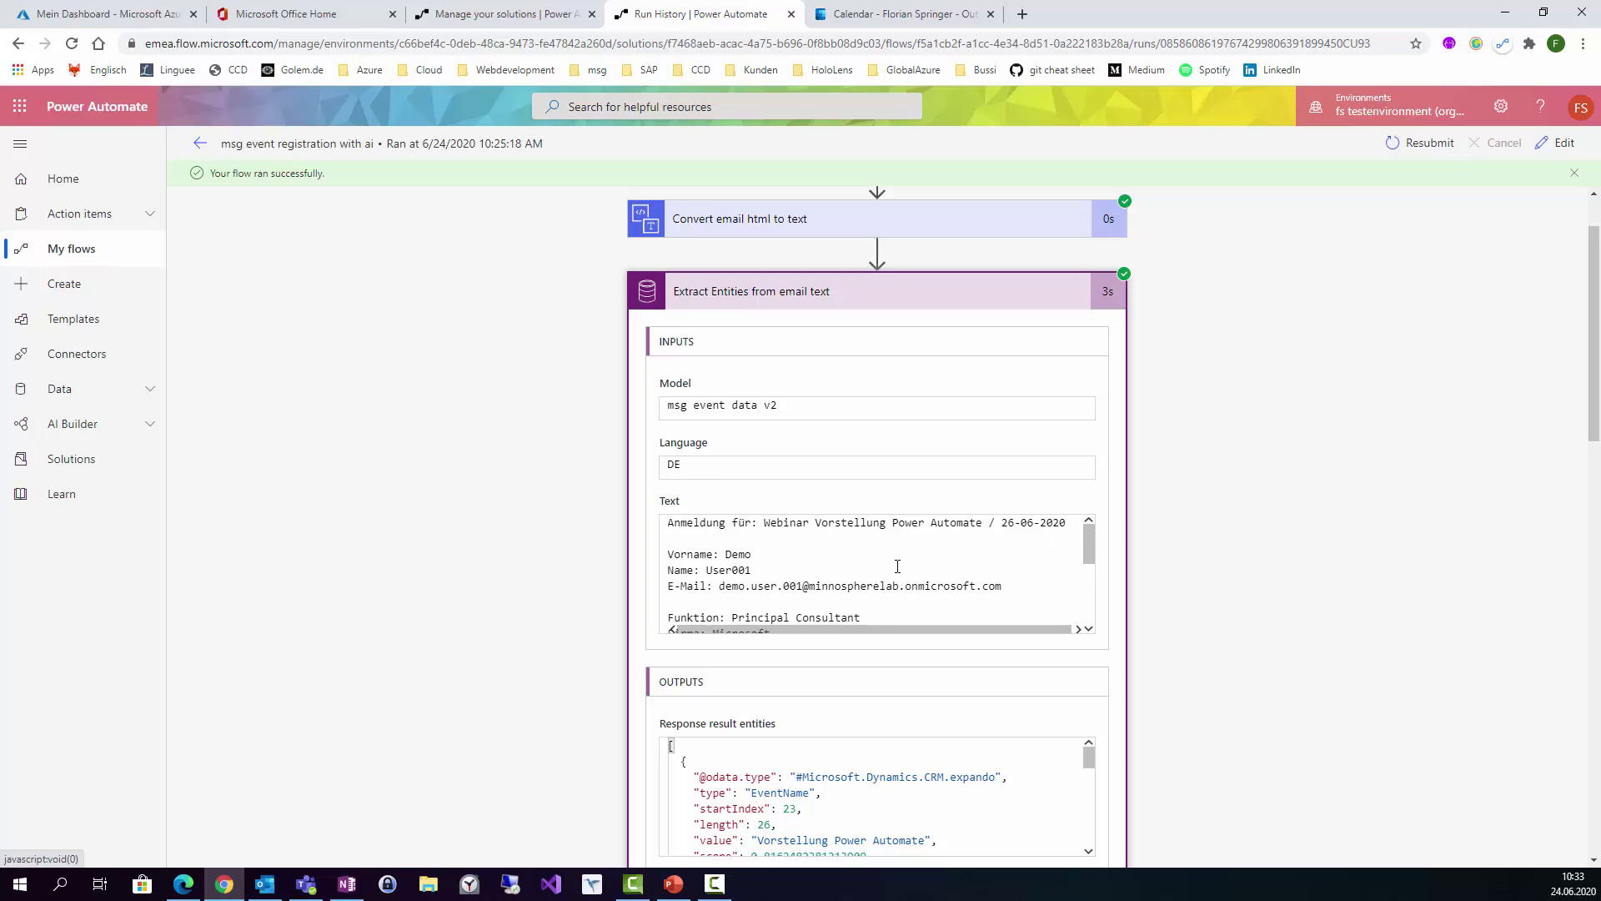
scroll(1083, 546, "down", 1)
scroll(1084, 534, "up", 1)
scroll(1086, 557, "down", 1)
left_click_drag(1086, 558, 1082, 526)
scroll(538, 575, "down", 3)
scroll(913, 523, "down", 1)
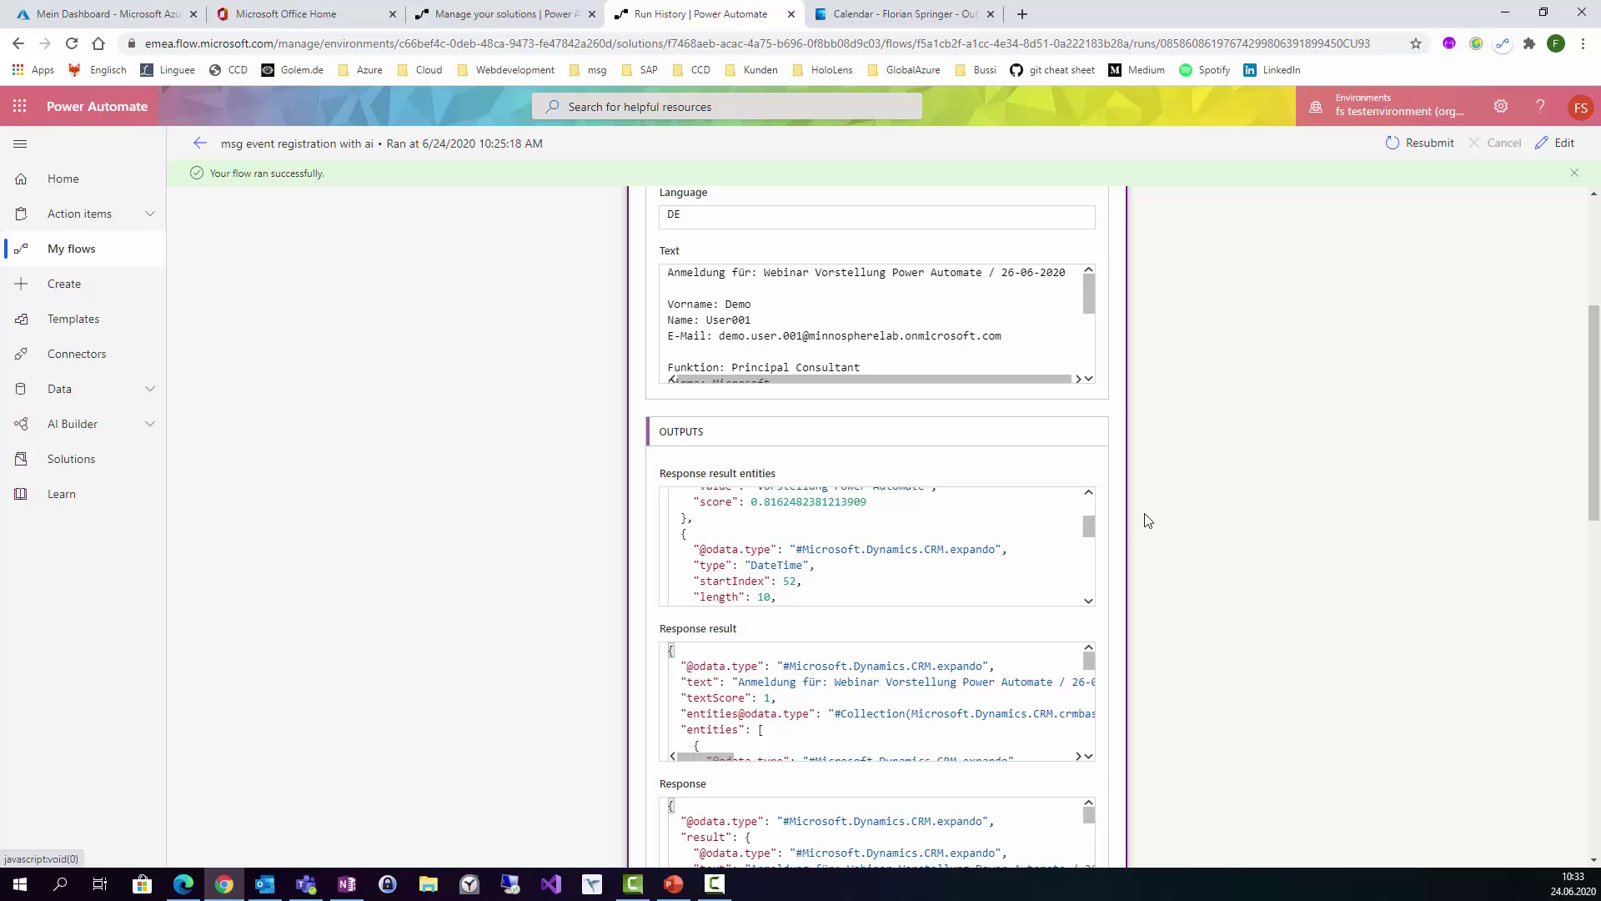
left_click_drag(1596, 459, 1599, 513)
scroll(1090, 363, "up", 3)
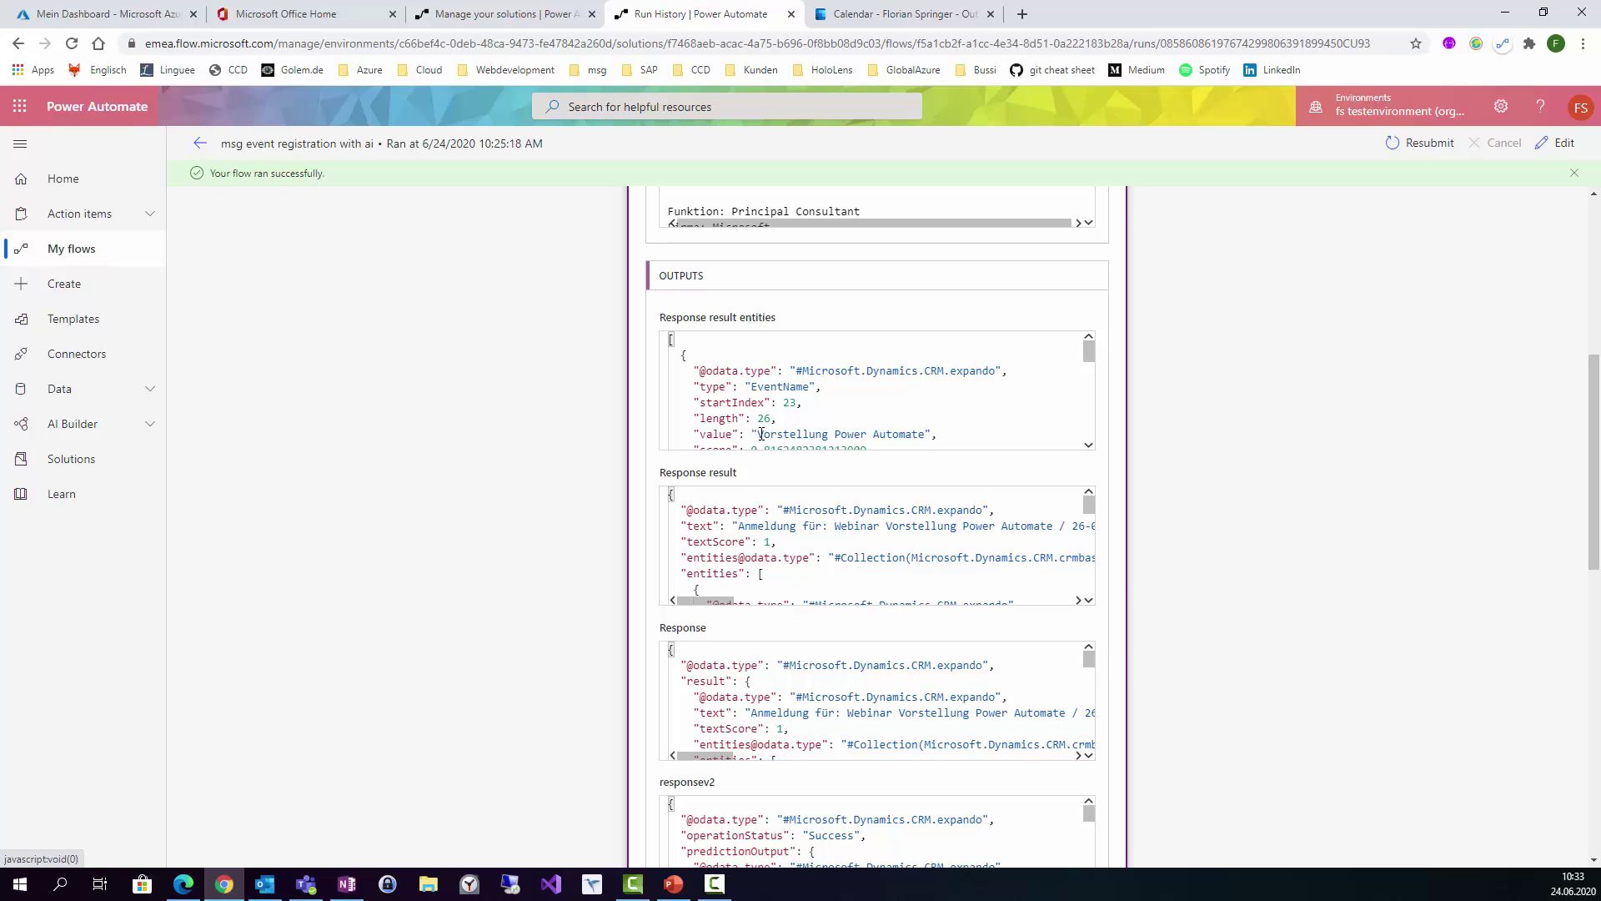
left_click_drag(762, 434, 692, 400)
scroll(529, 614, "up", 1)
scroll(735, 519, "down", 2)
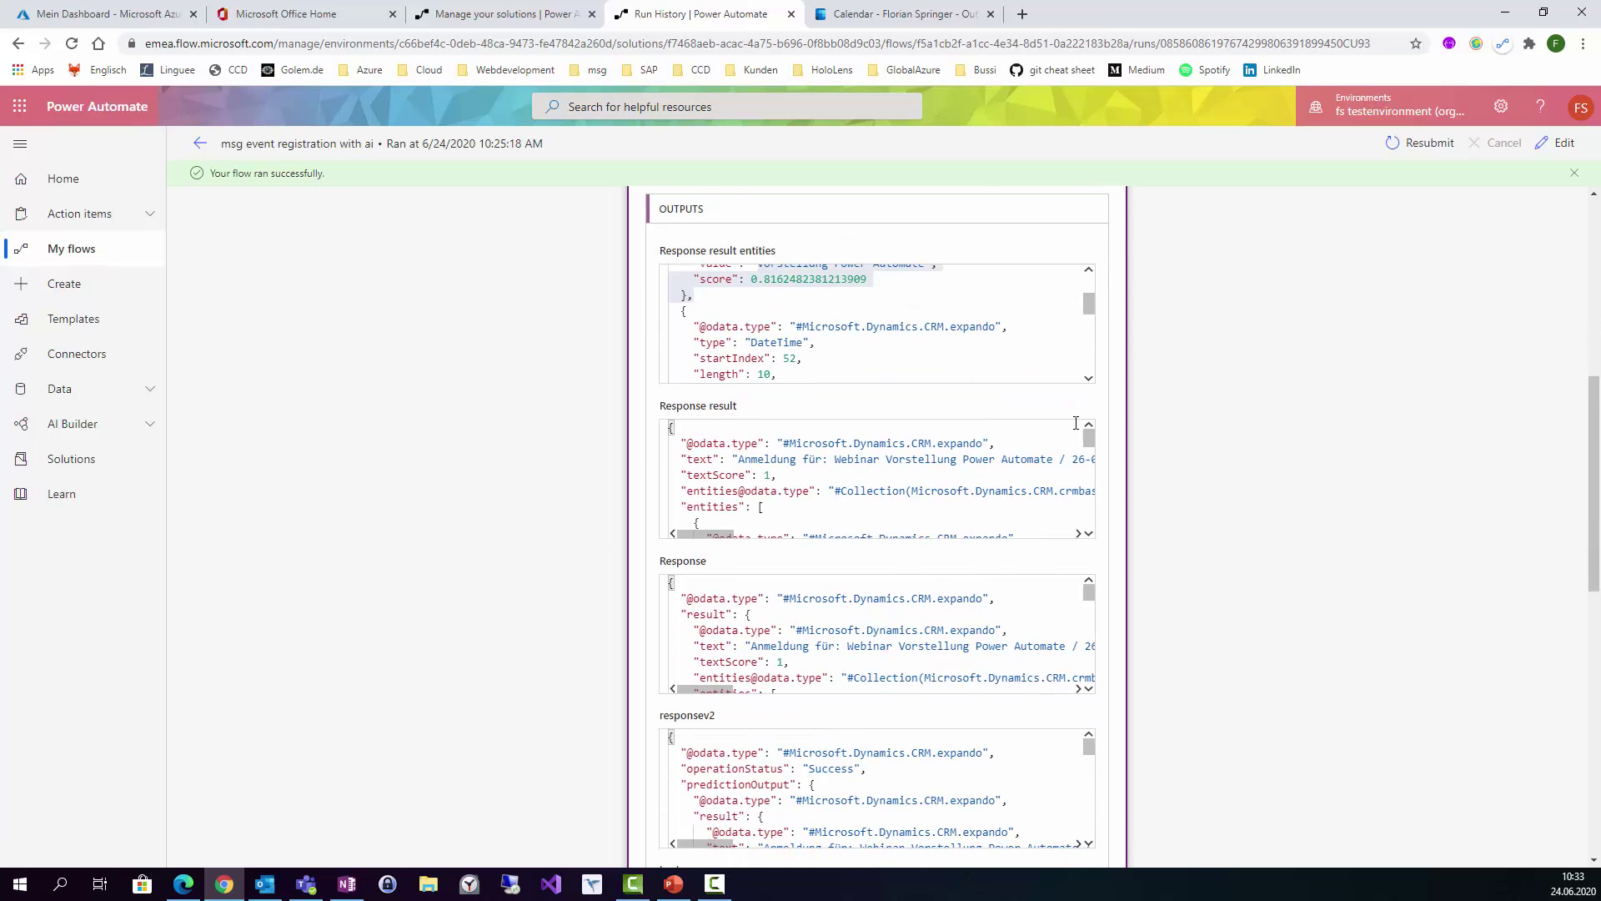
left_click_drag(1090, 321, 1097, 350)
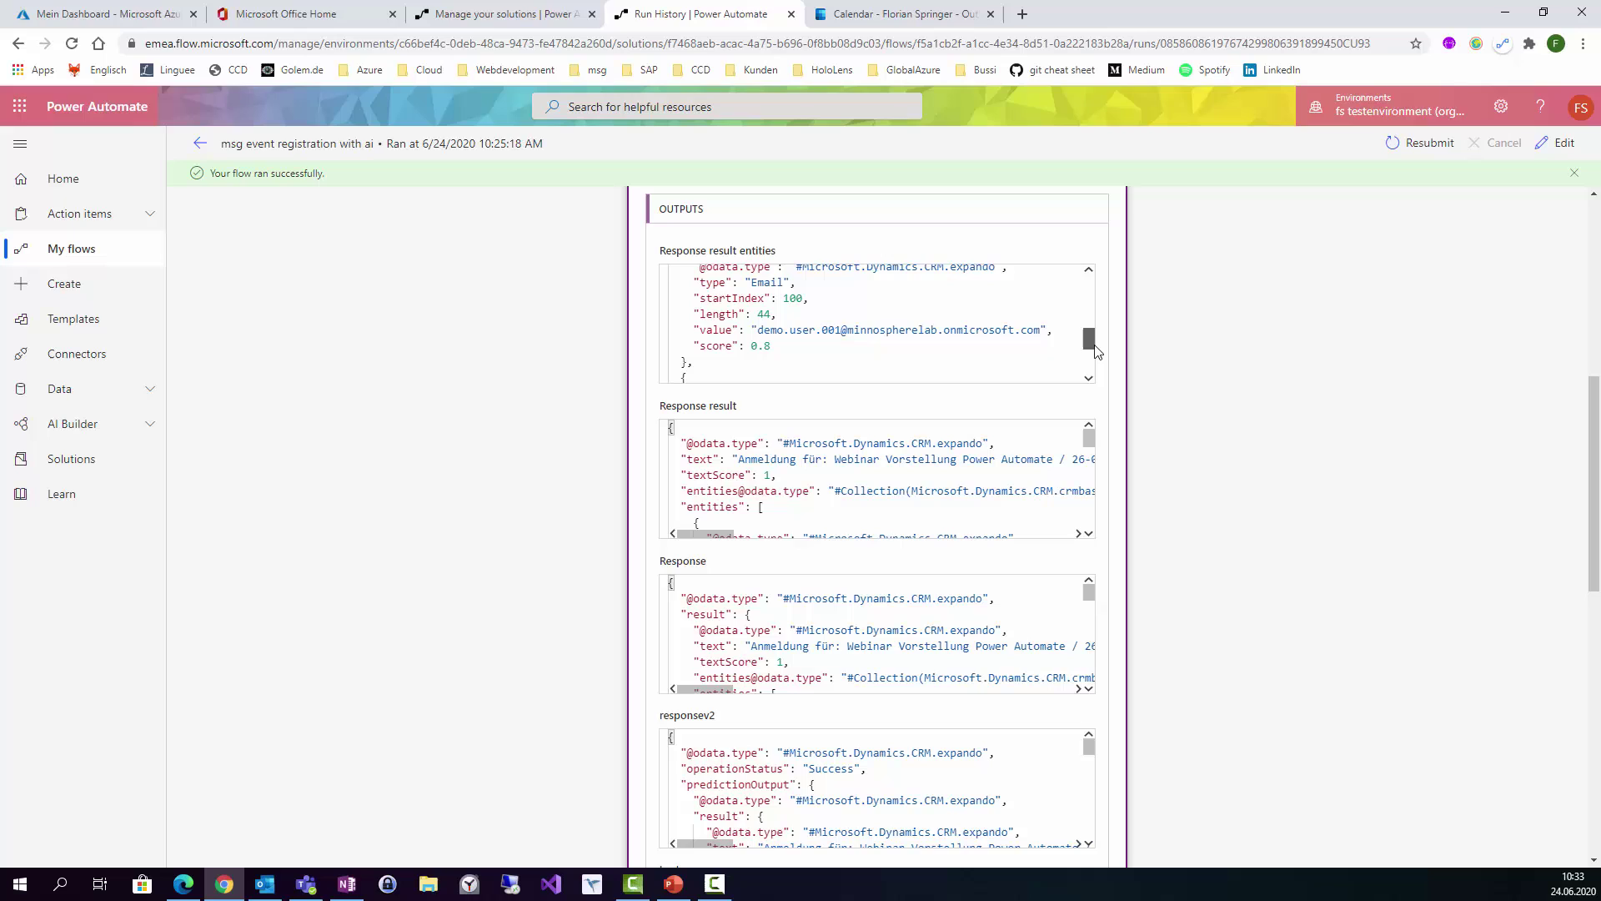
scroll(765, 320, "down", 1)
scroll(766, 319, "up", 1)
- Select the extracted Email entity value, then collapse the Extract Entities step
left_click_drag(757, 329, 1041, 329)
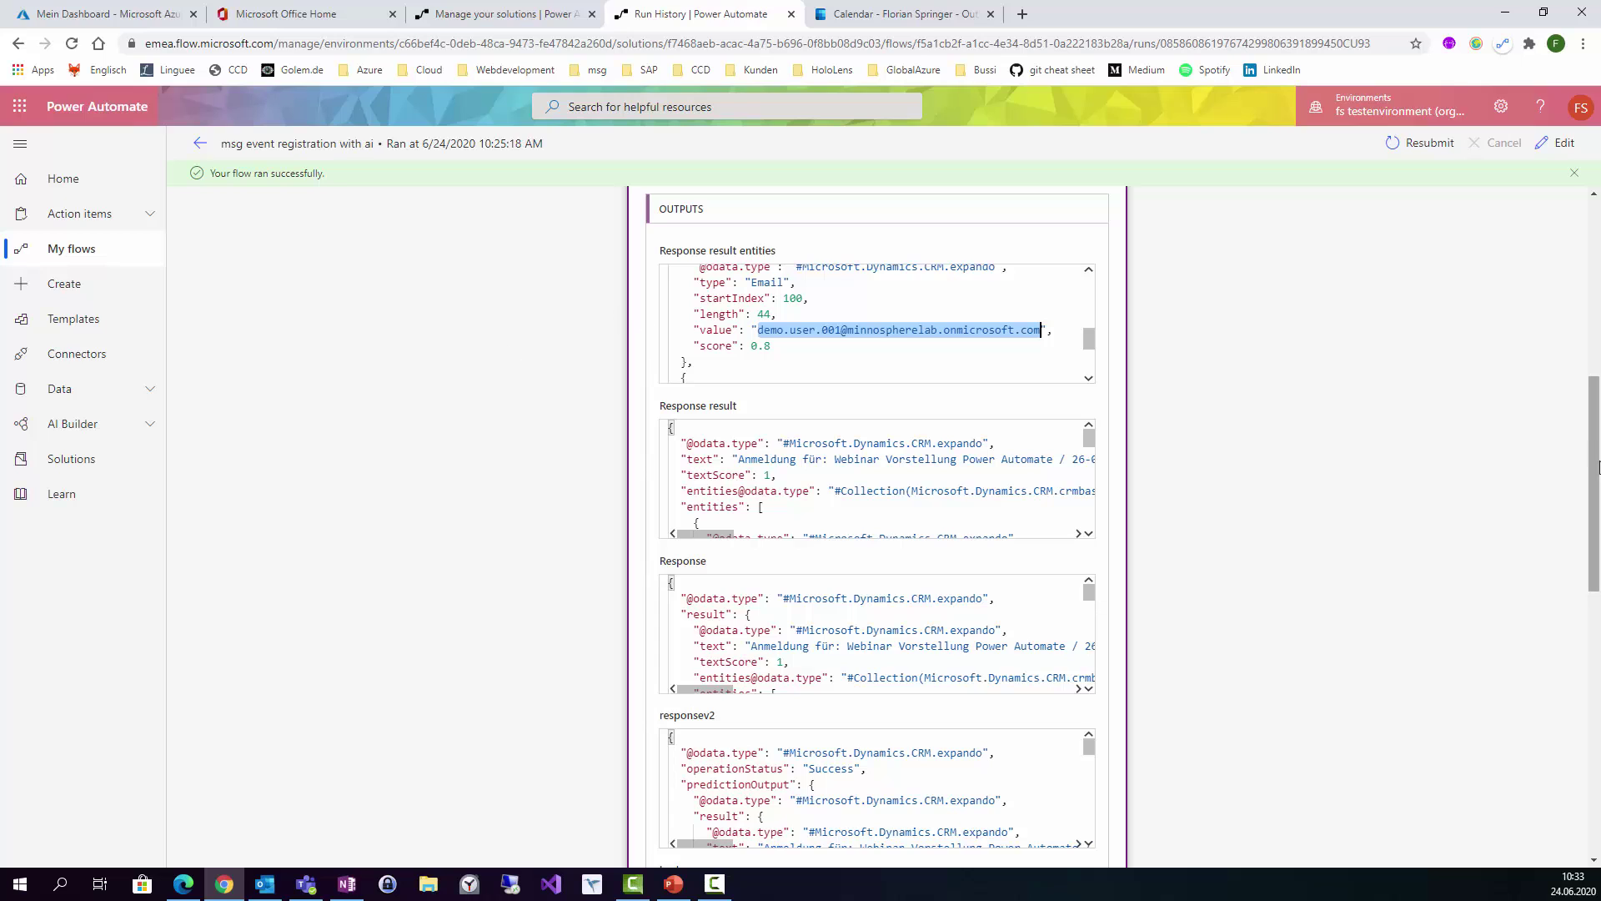
scroll(809, 299, "up", 6)
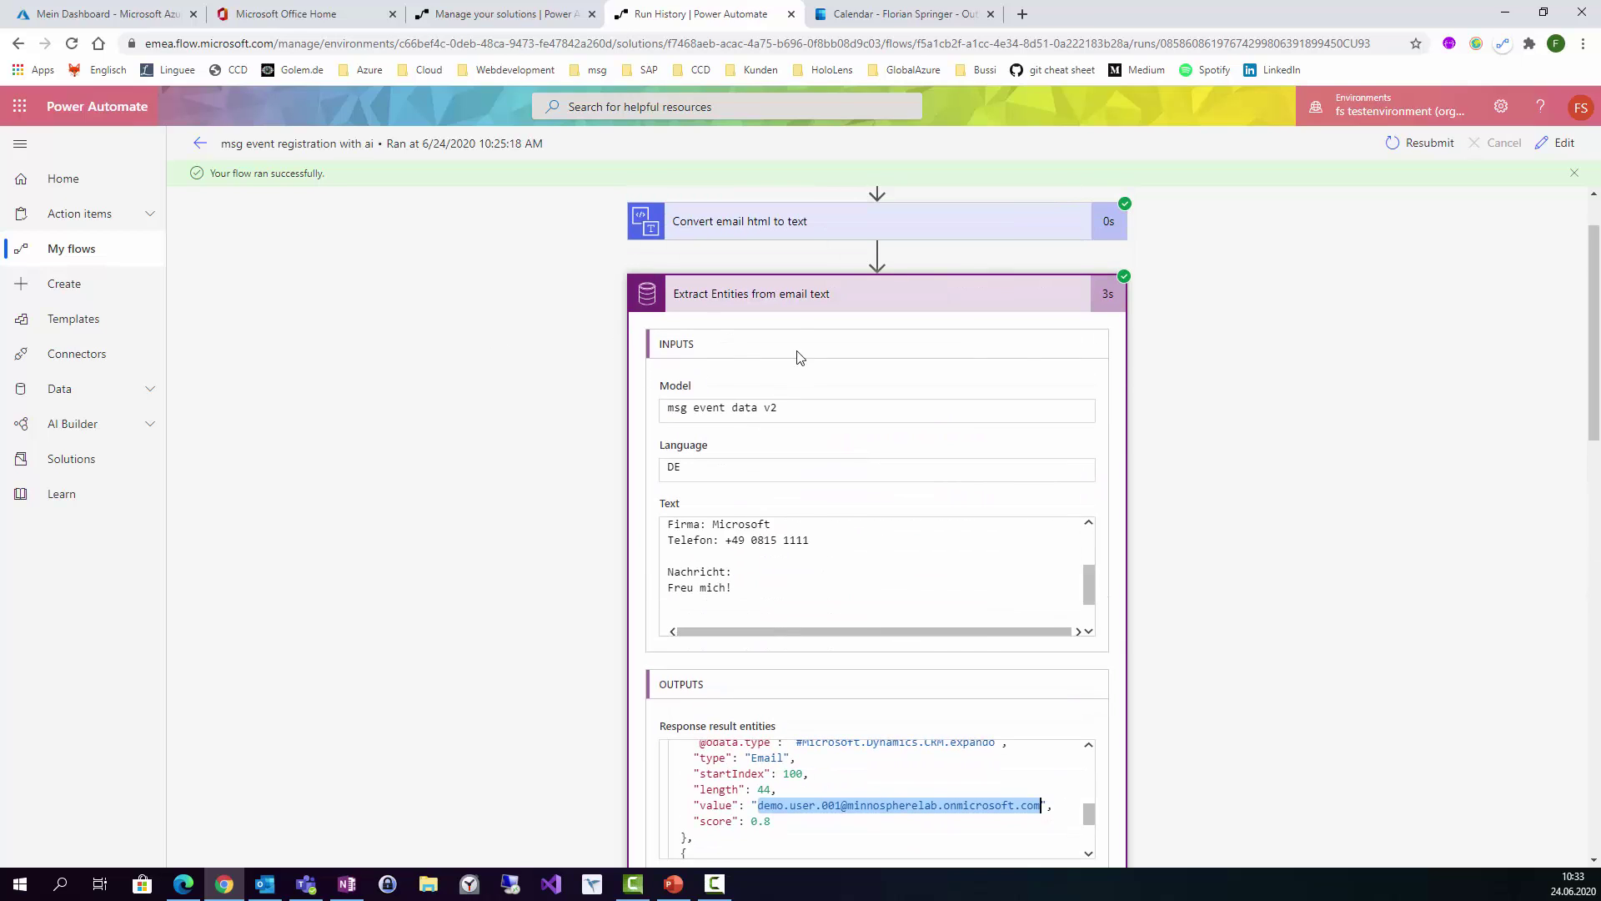
left_click(809, 299)
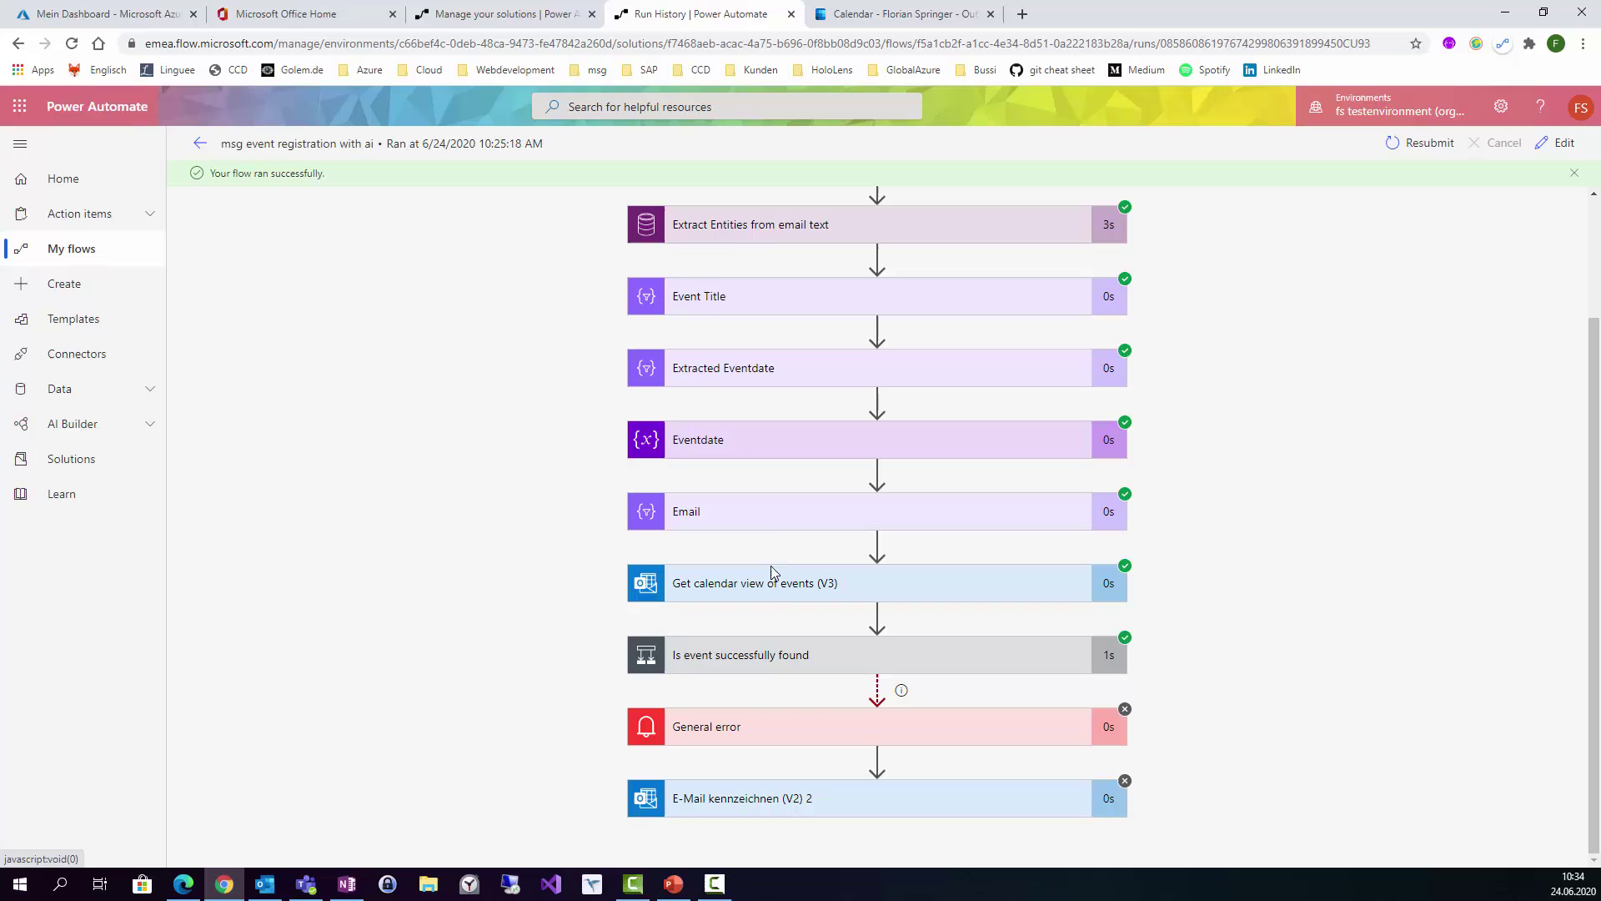
left_click(749, 583)
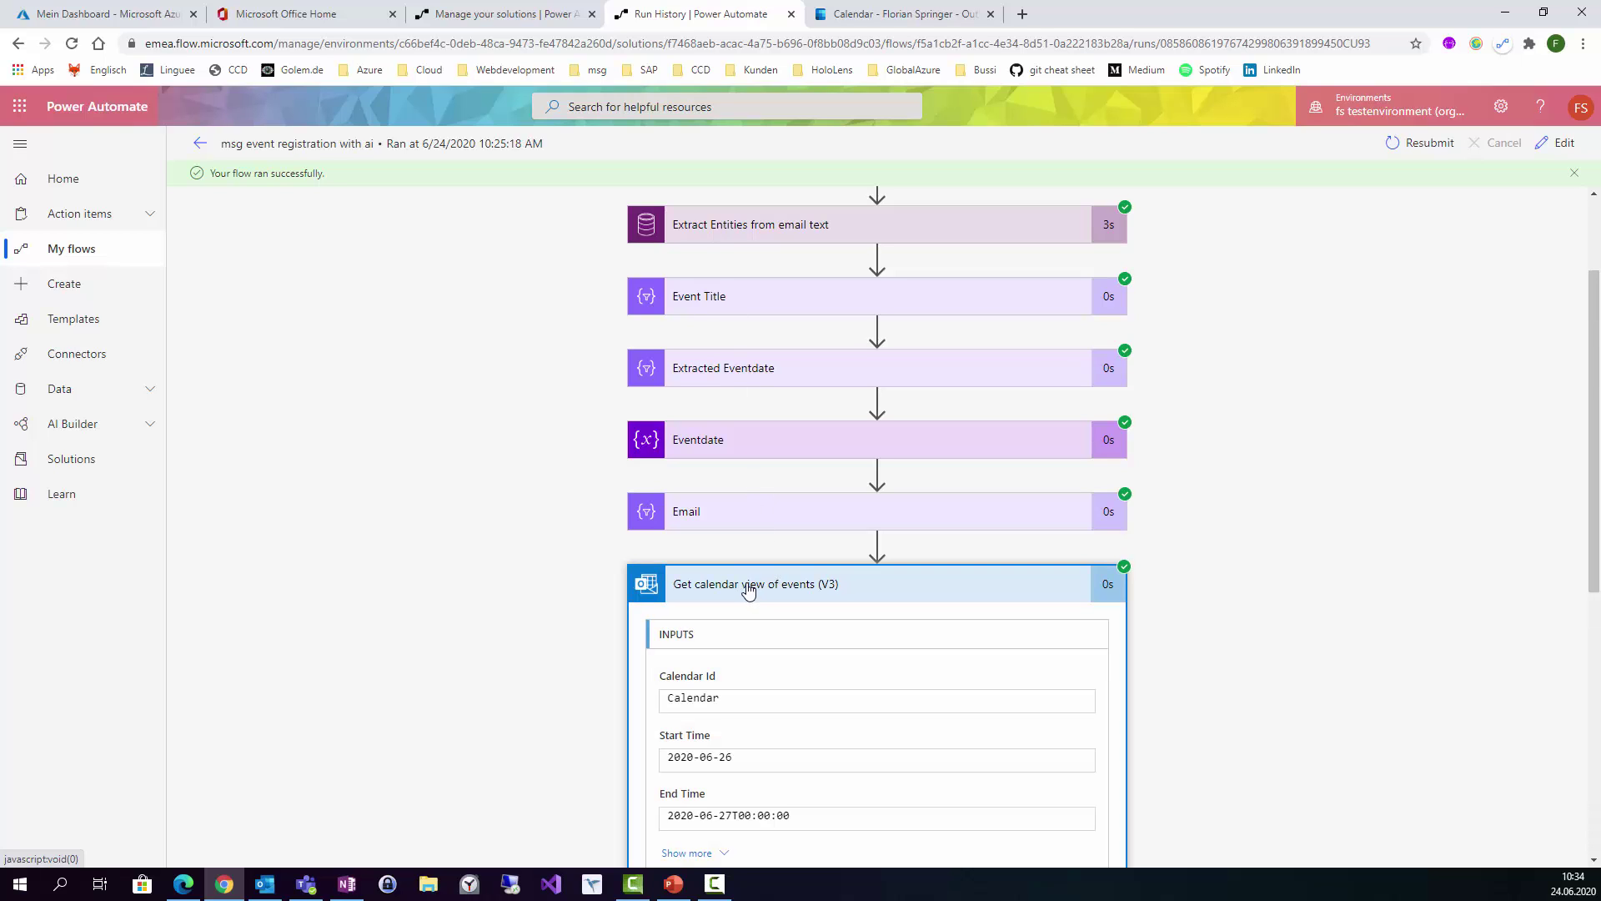
scroll(456, 472, "down", 5)
scroll(600, 347, "up", 2)
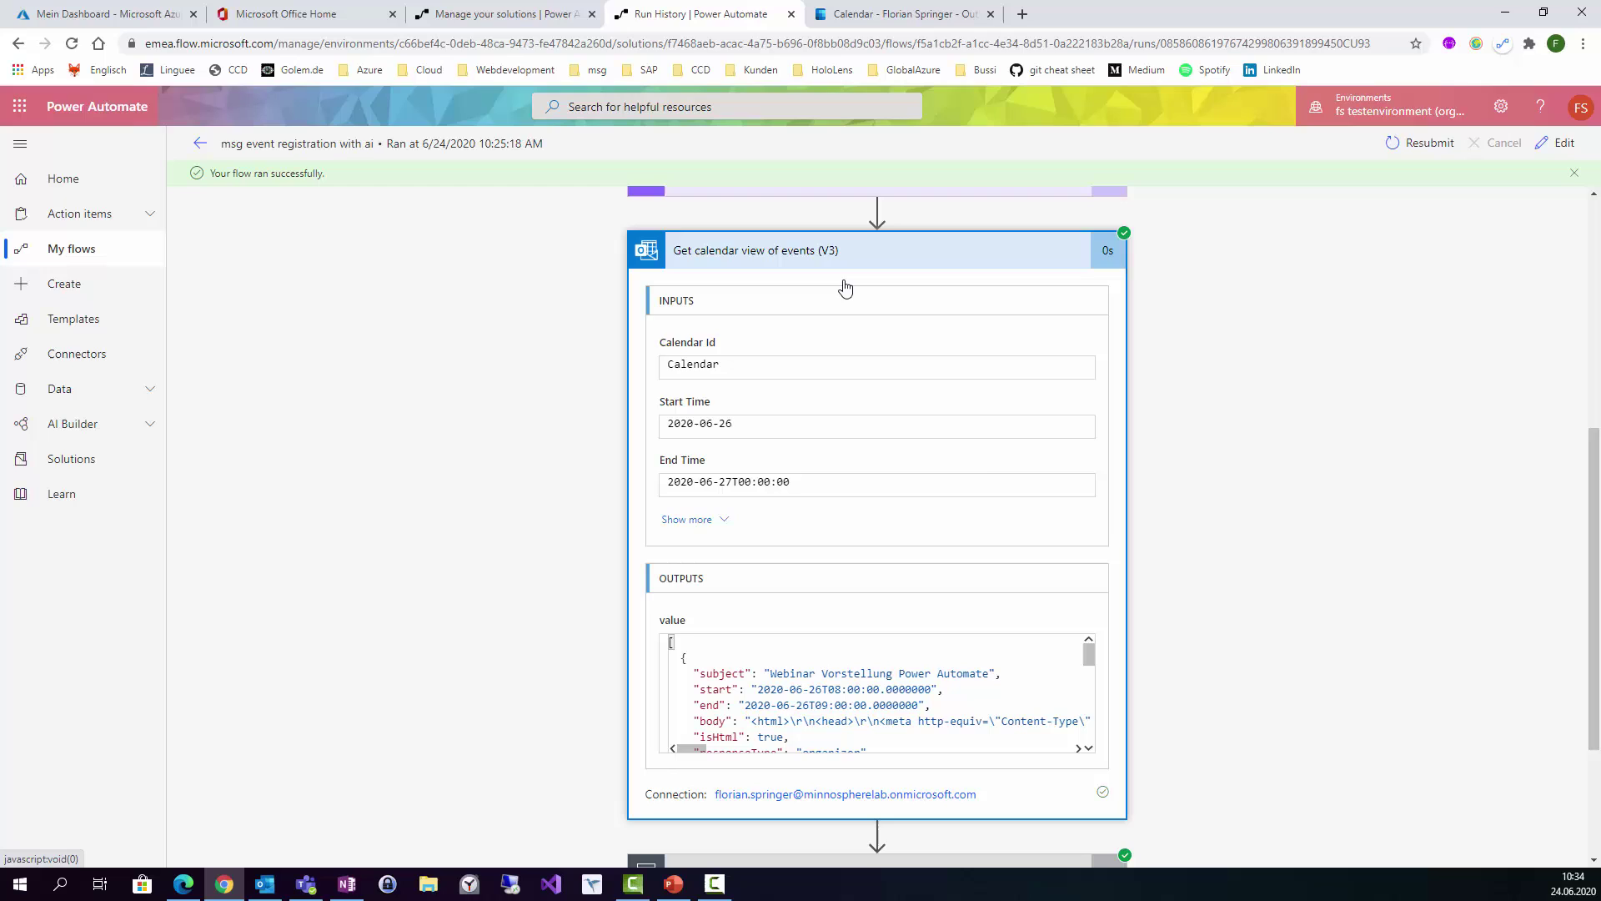
scroll(938, 426, "down", 1)
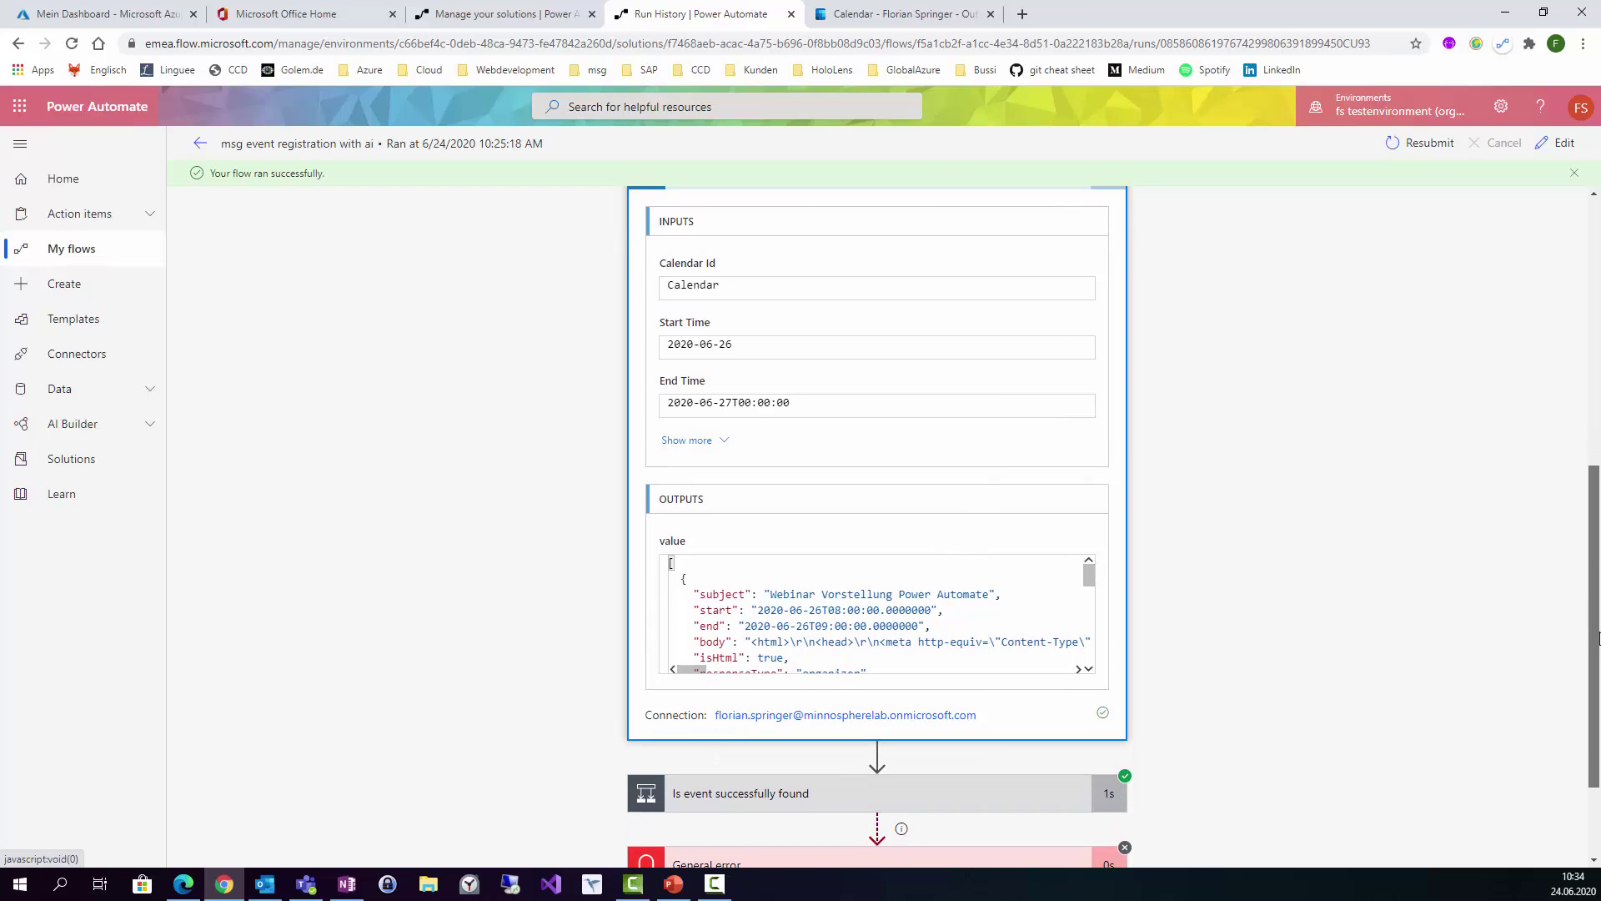
scroll(867, 658, "down", 1)
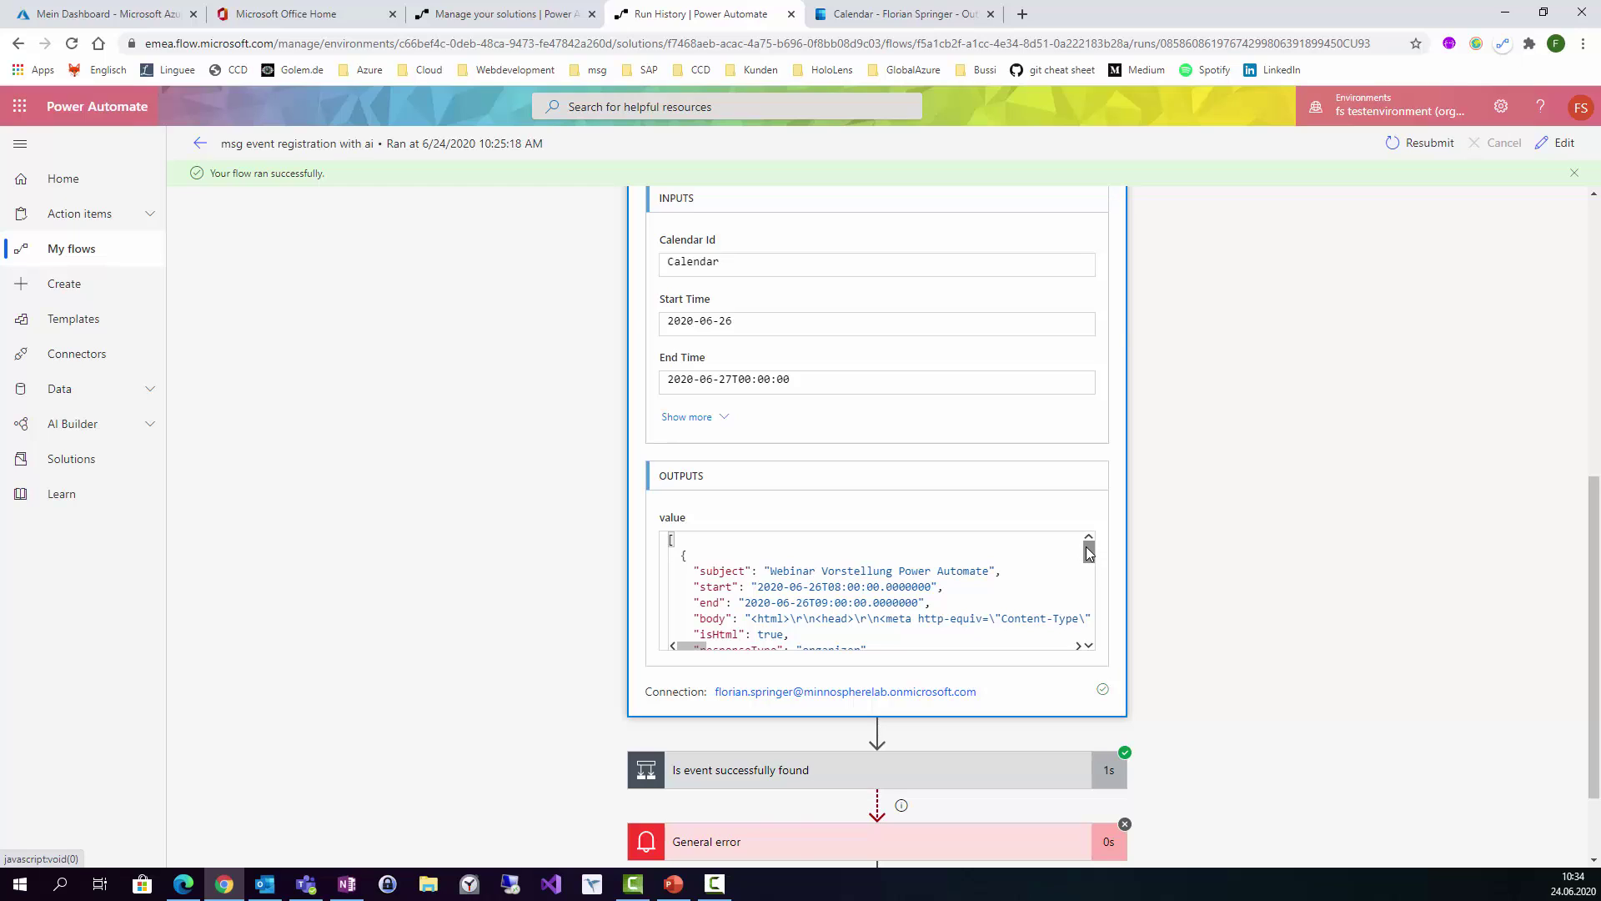
left_click_drag(1090, 552, 1090, 558)
scroll(677, 490, "up", 2)
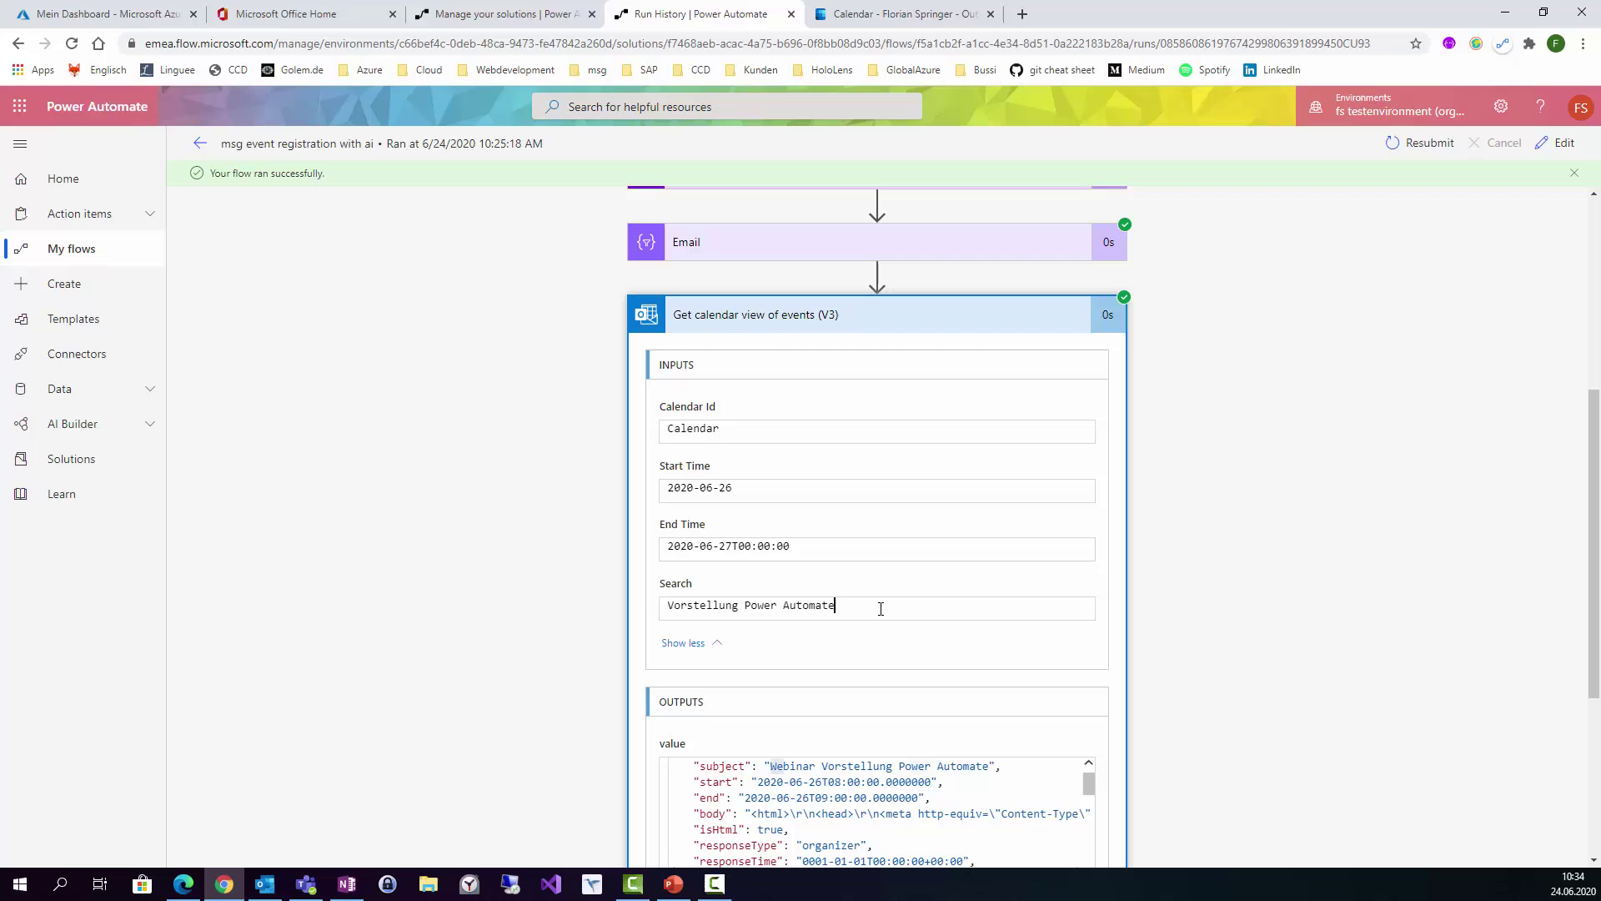
left_click_drag(881, 608, 666, 606)
left_click(832, 322)
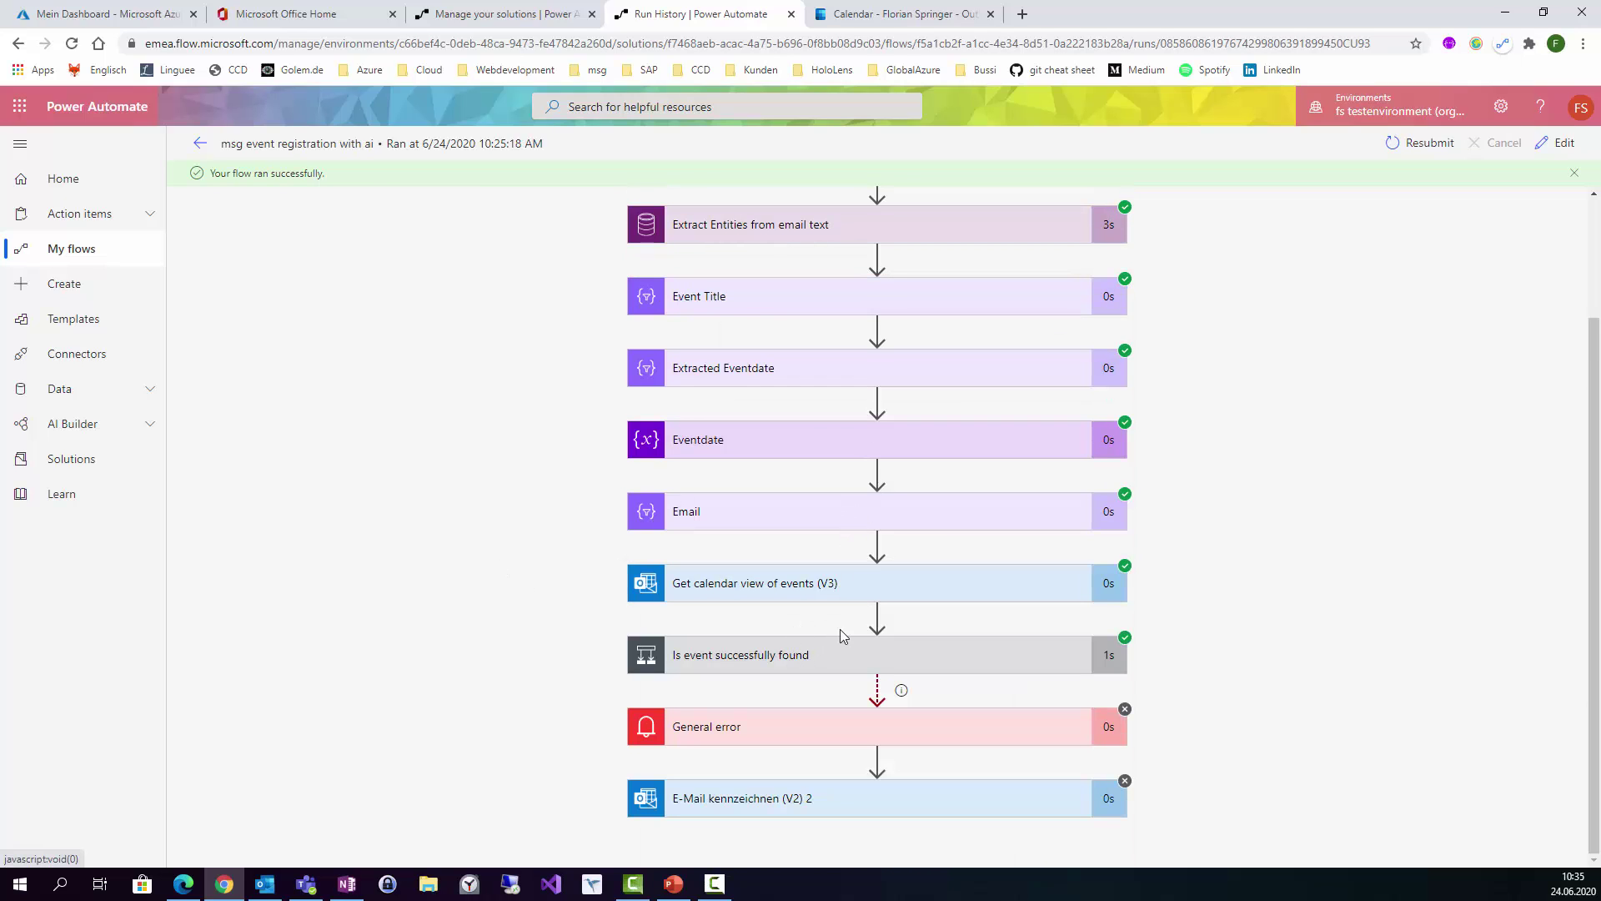
- Expand the true Is event successfully found condition and Apply to each to reveal Termin aktualisieren (V4)
left_click(825, 663)
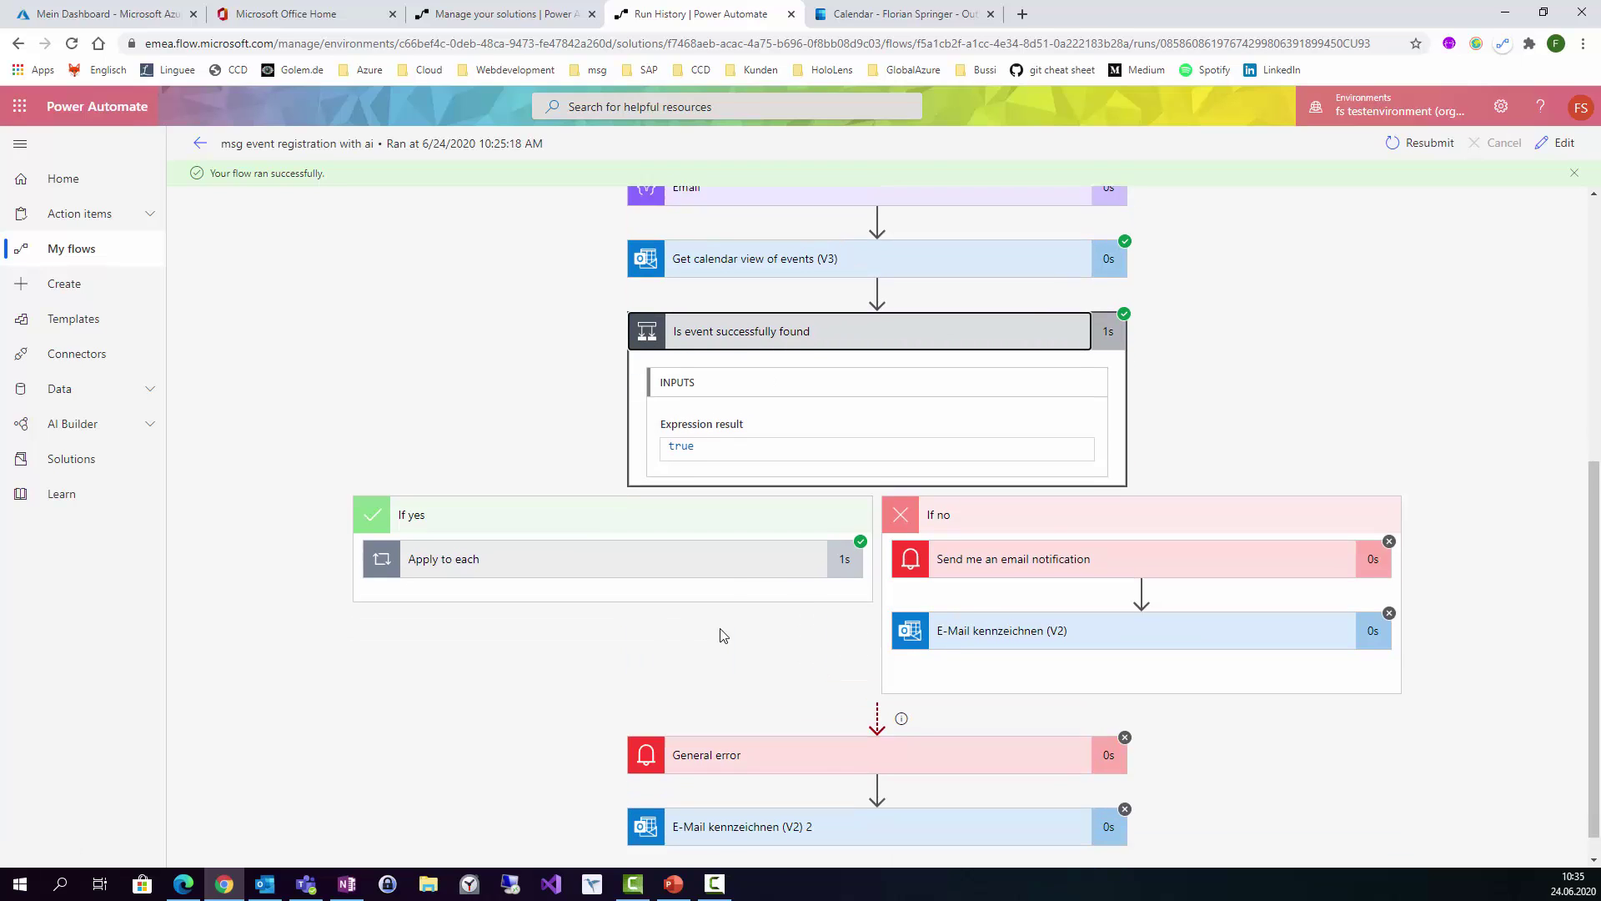
left_click(586, 540)
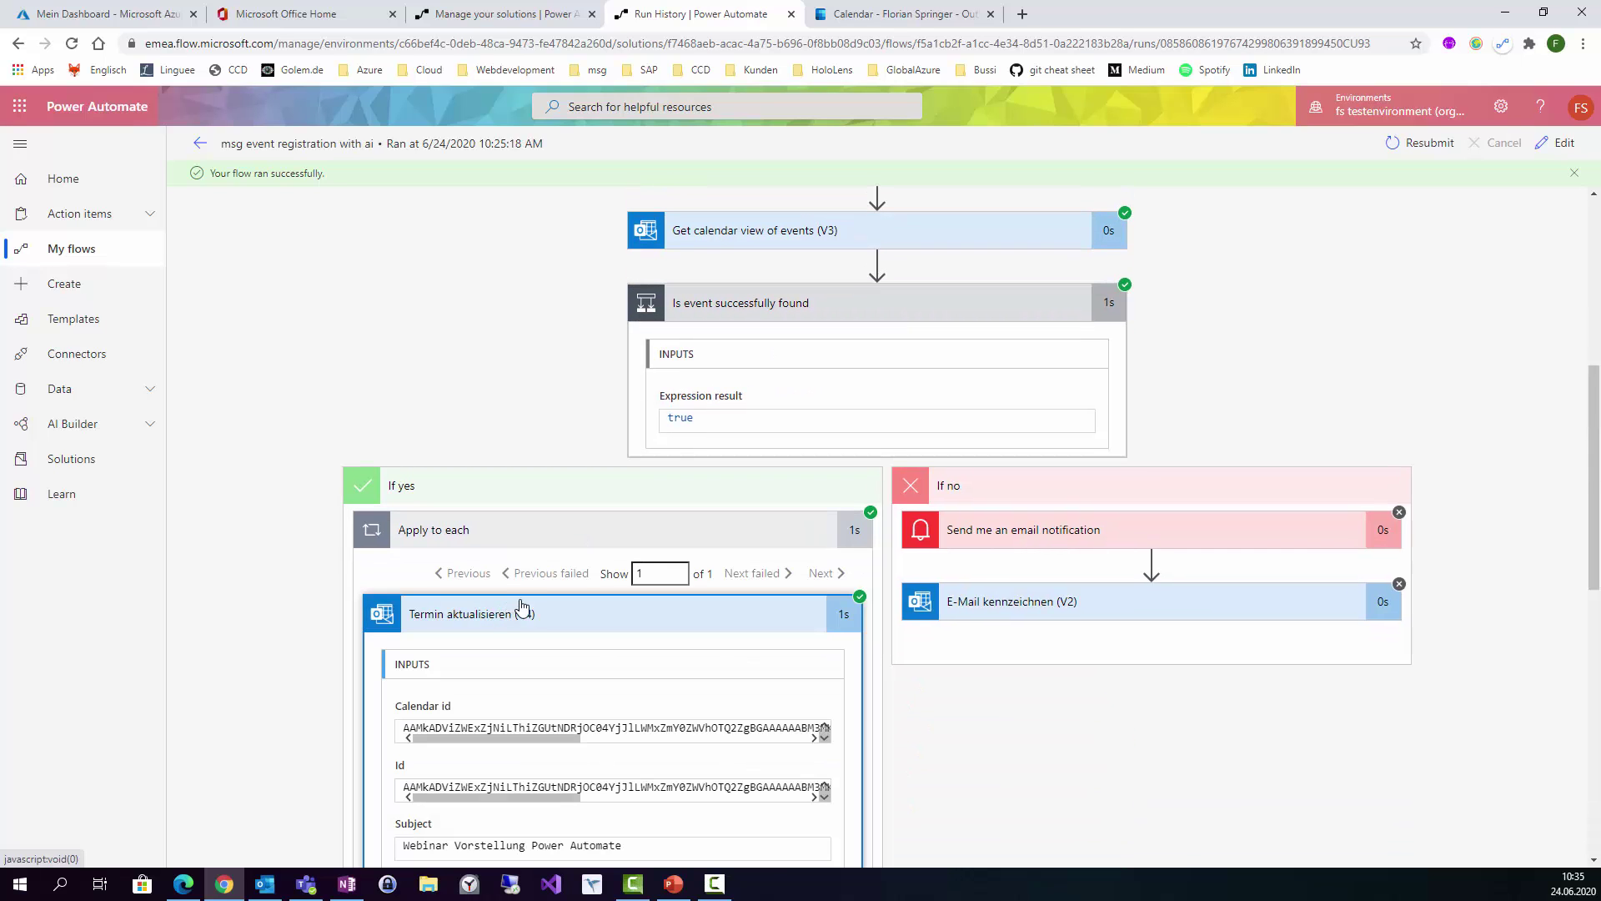
scroll(842, 659, "down", 3)
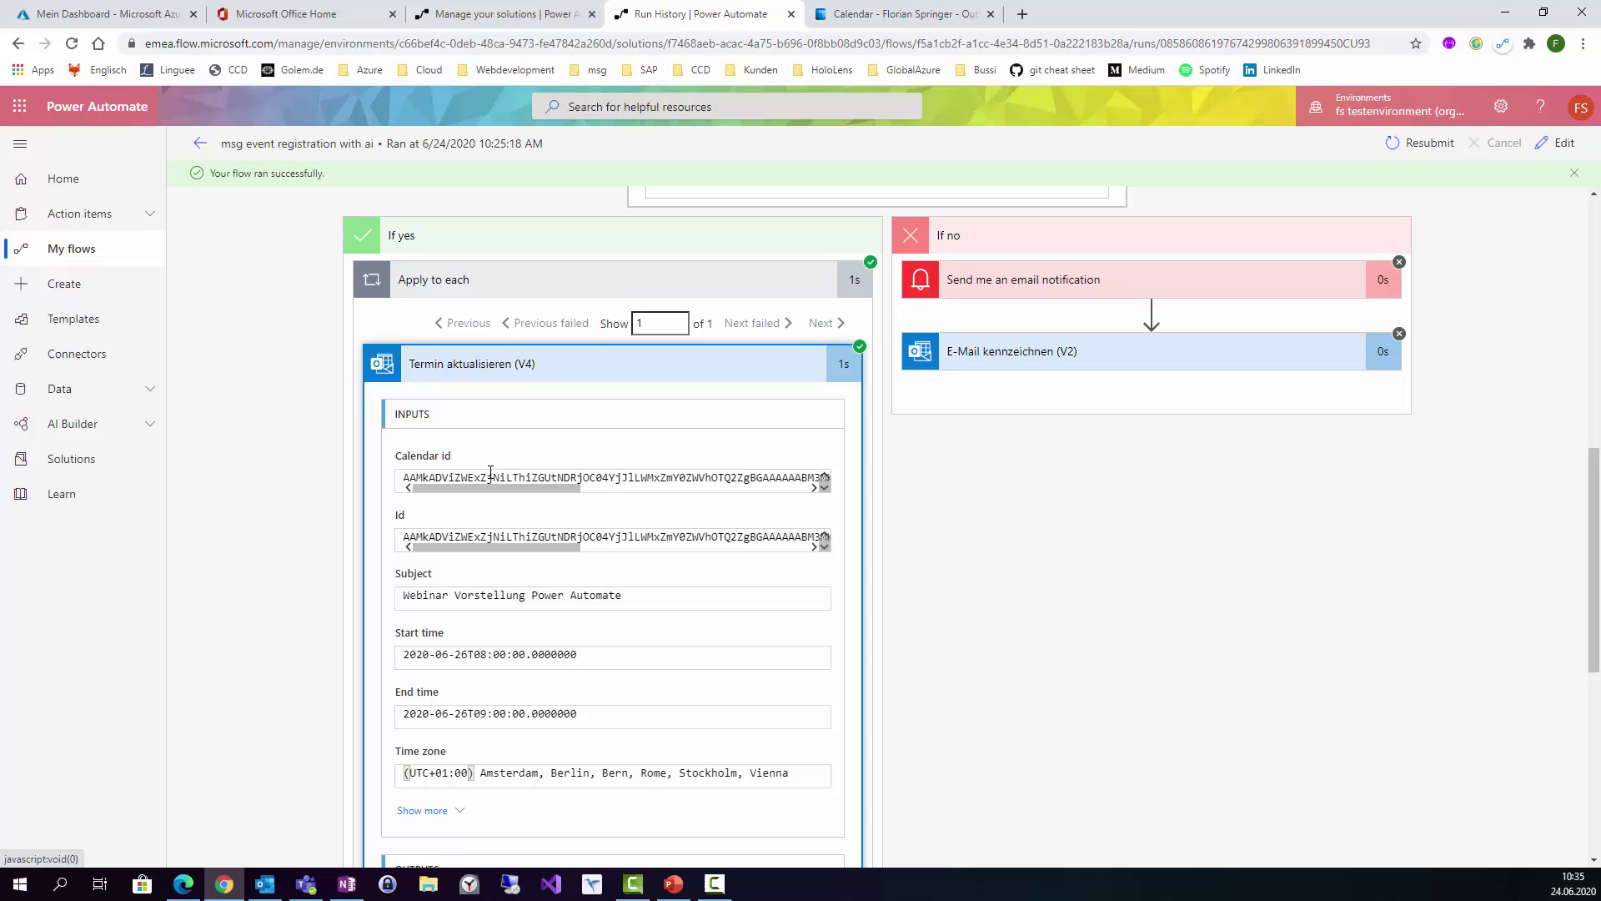
scroll(614, 567, "down", 1)
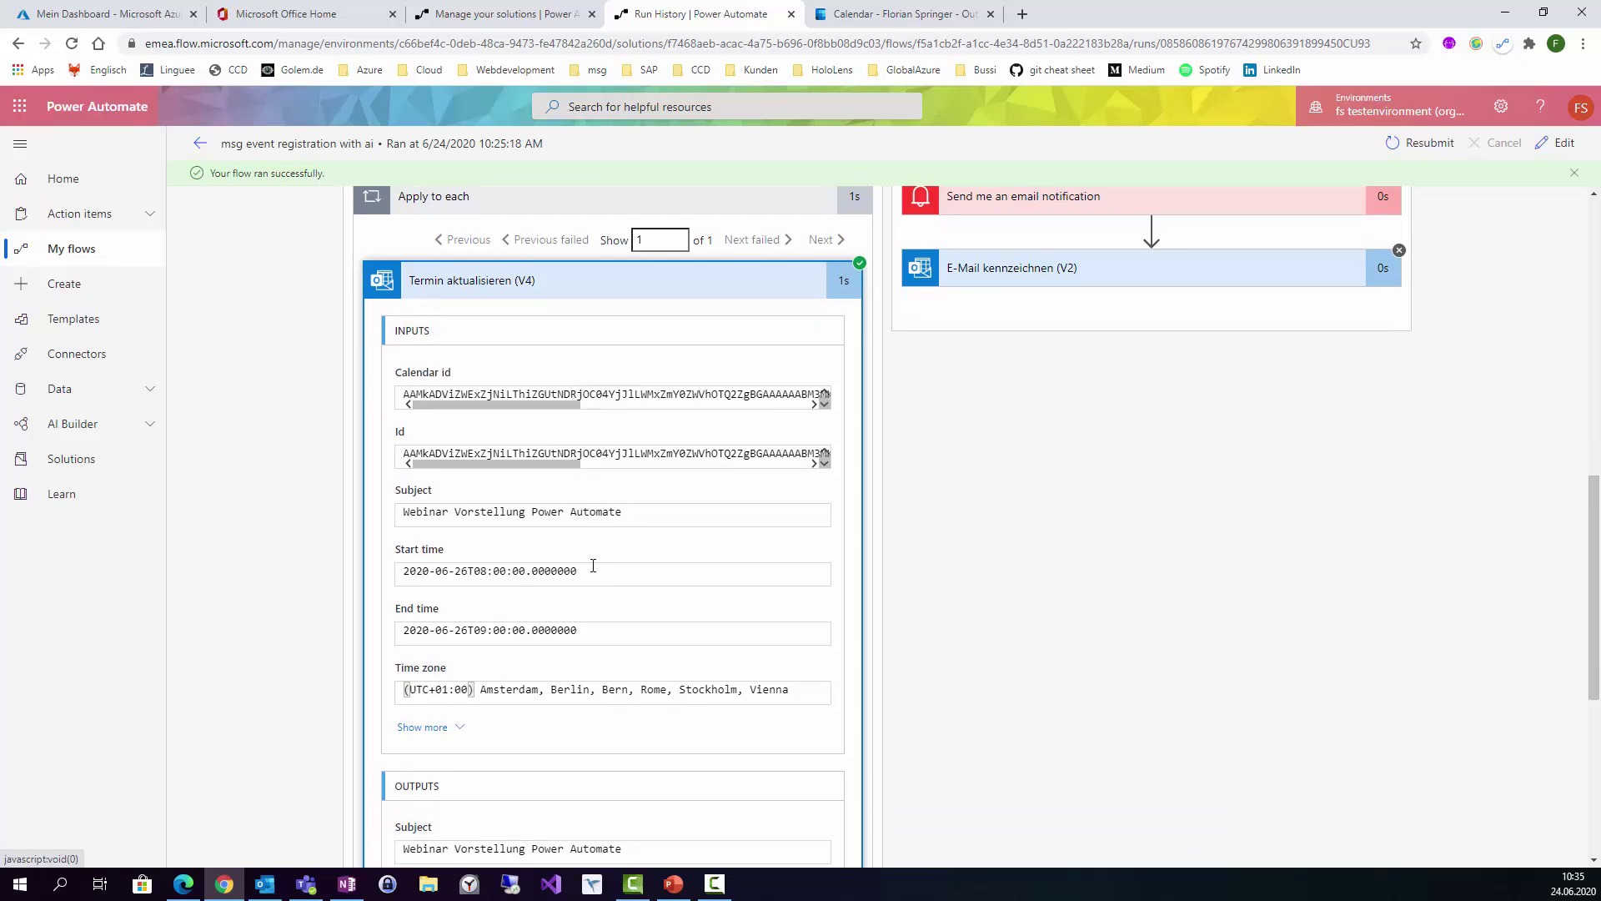
scroll(592, 567, "down", 1)
scroll(586, 486, "down", 4)
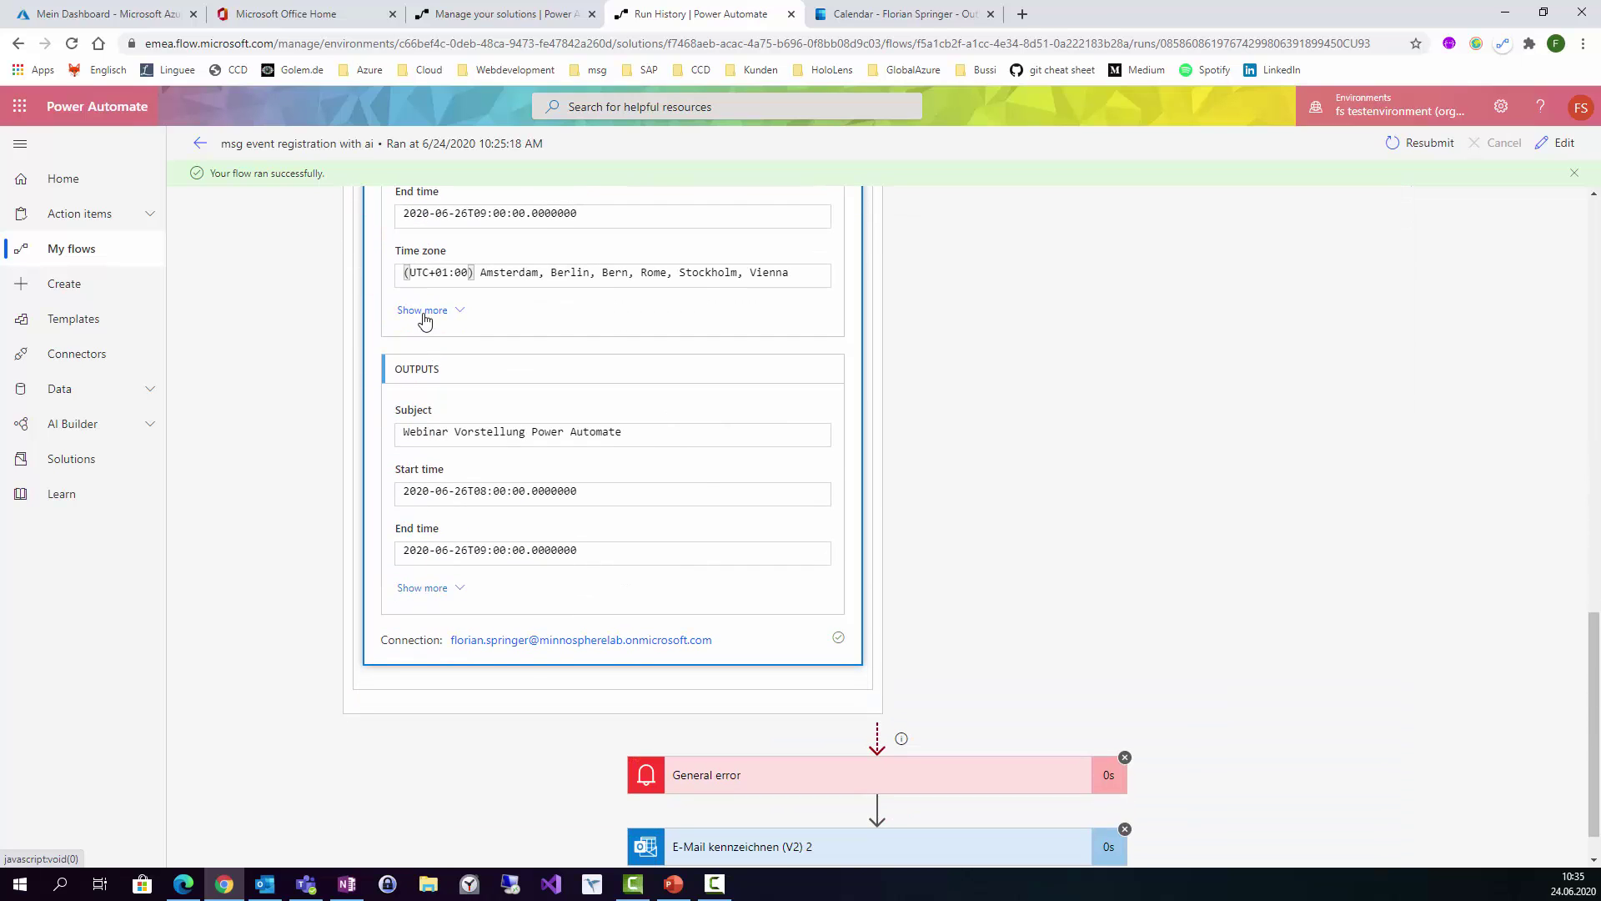
scroll(424, 320, "up", 3)
- Show the event update's full inputs: subject, start and end times, time zone, attendees
left_click(424, 561)
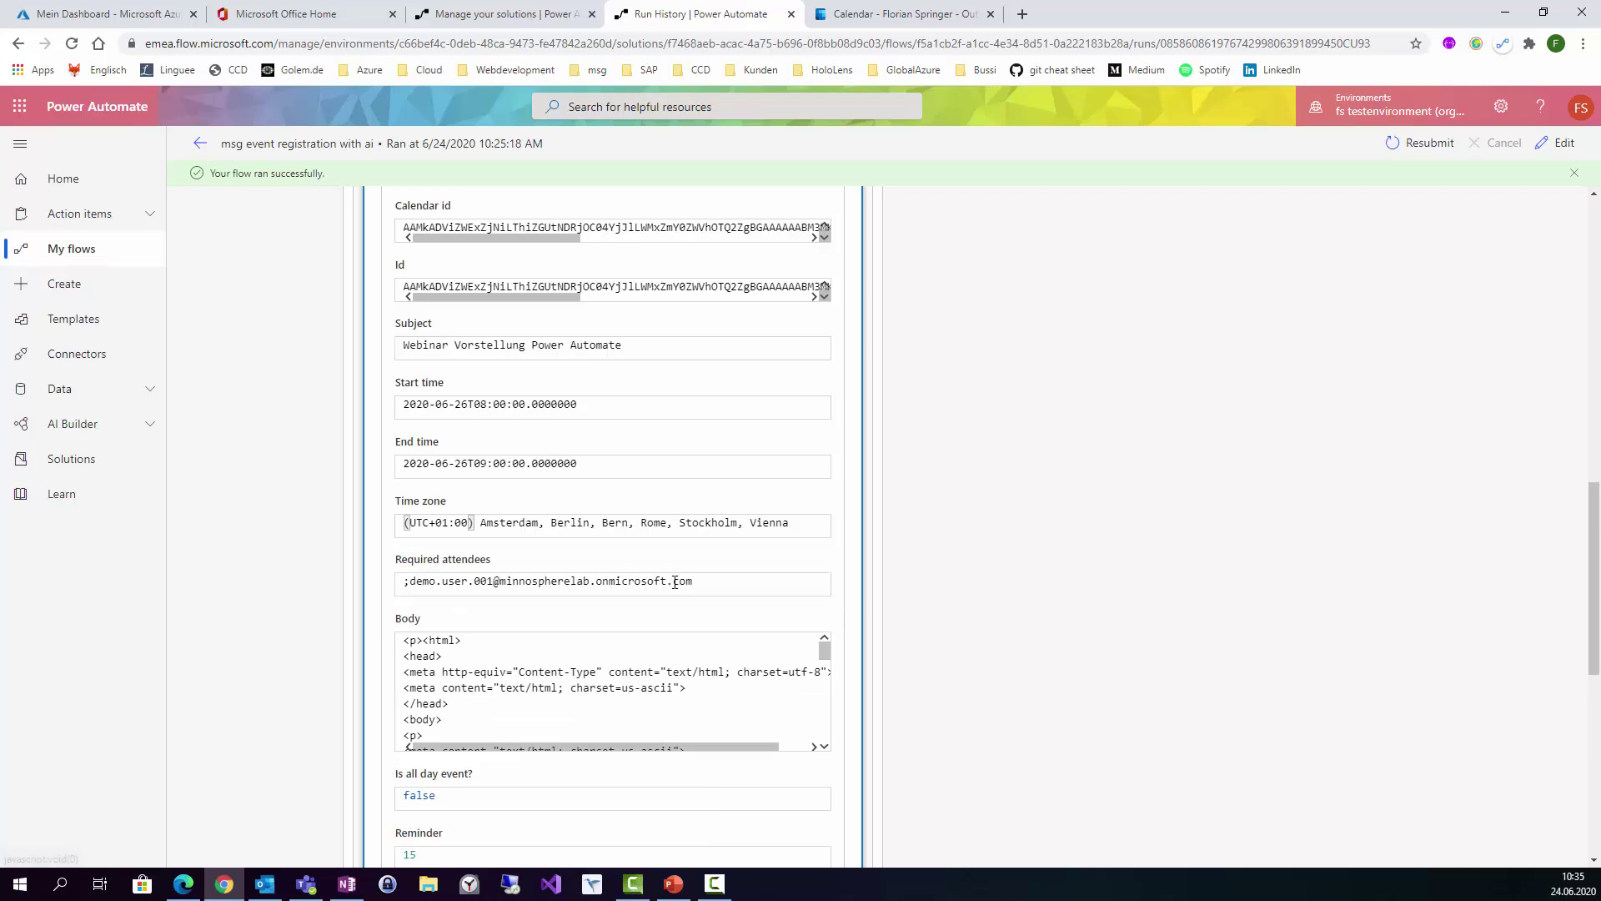
scroll(675, 582, "down", 1)
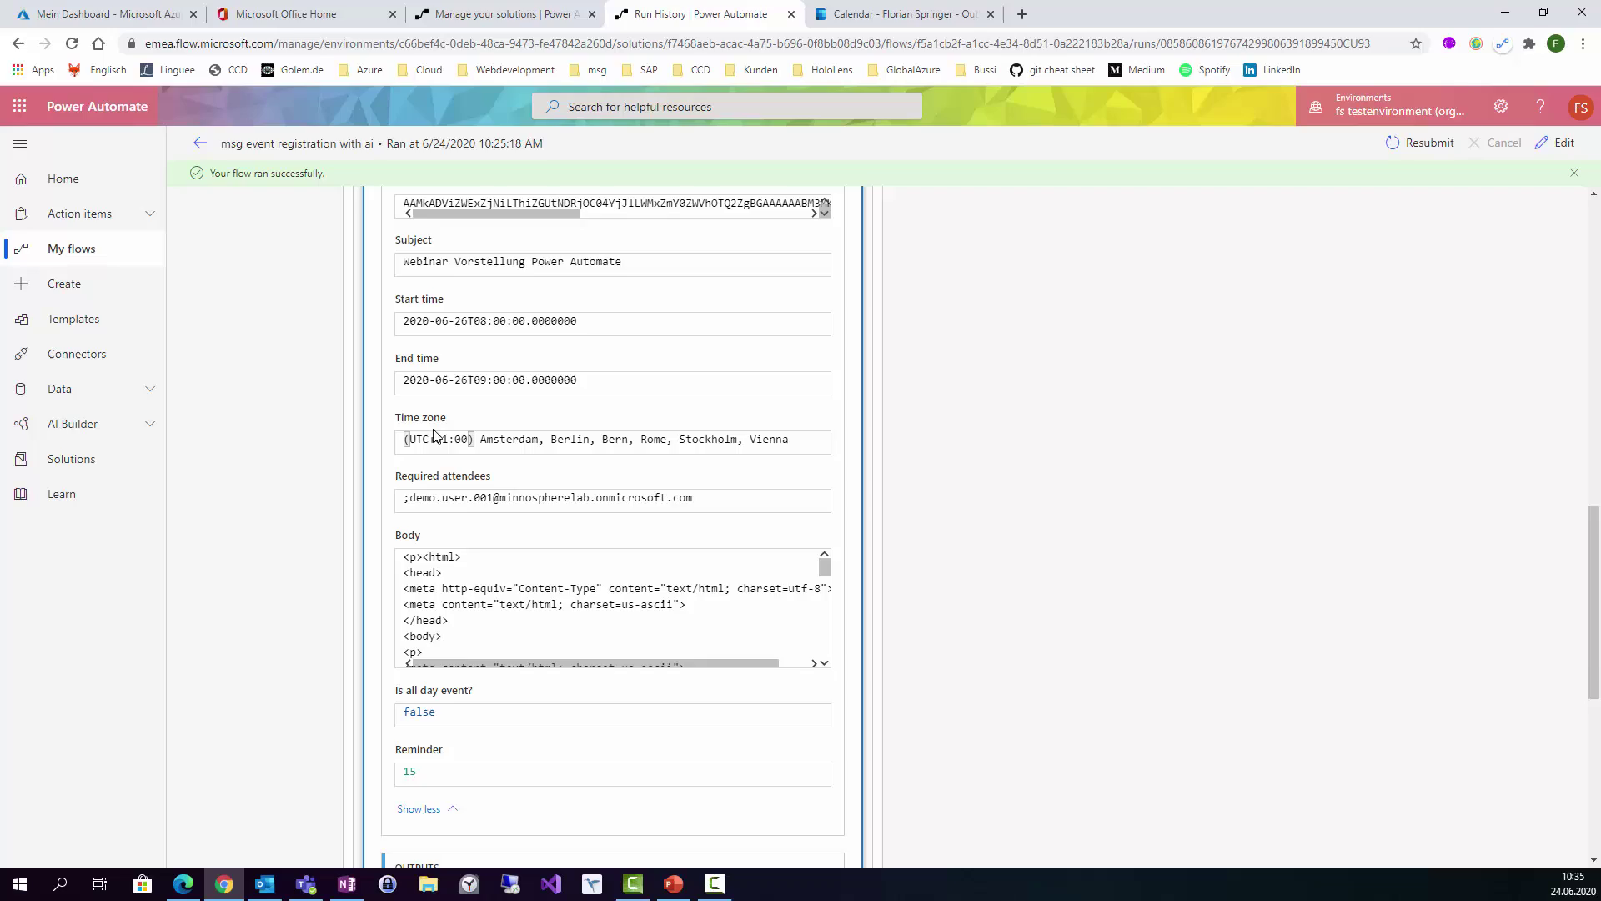
scroll(575, 490, "up", 1)
scroll(613, 625, "down", 3)
scroll(950, 713, "up", 5)
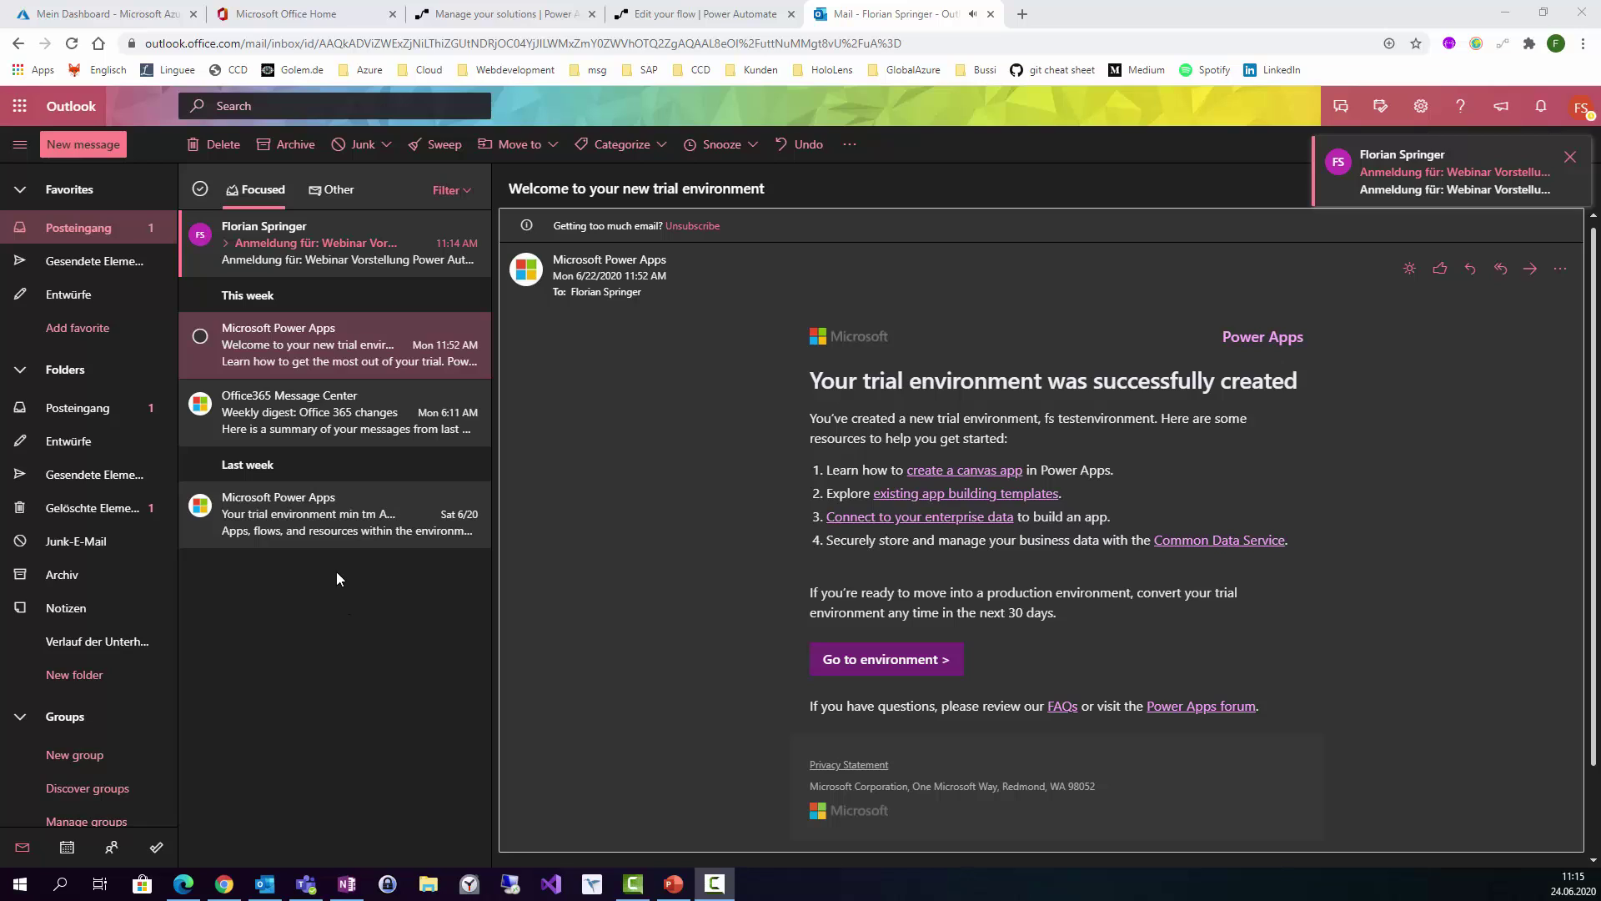
- Read the registration mail and the 'Problem adding participant to msg event' notice in Outlook
left_click(306, 248)
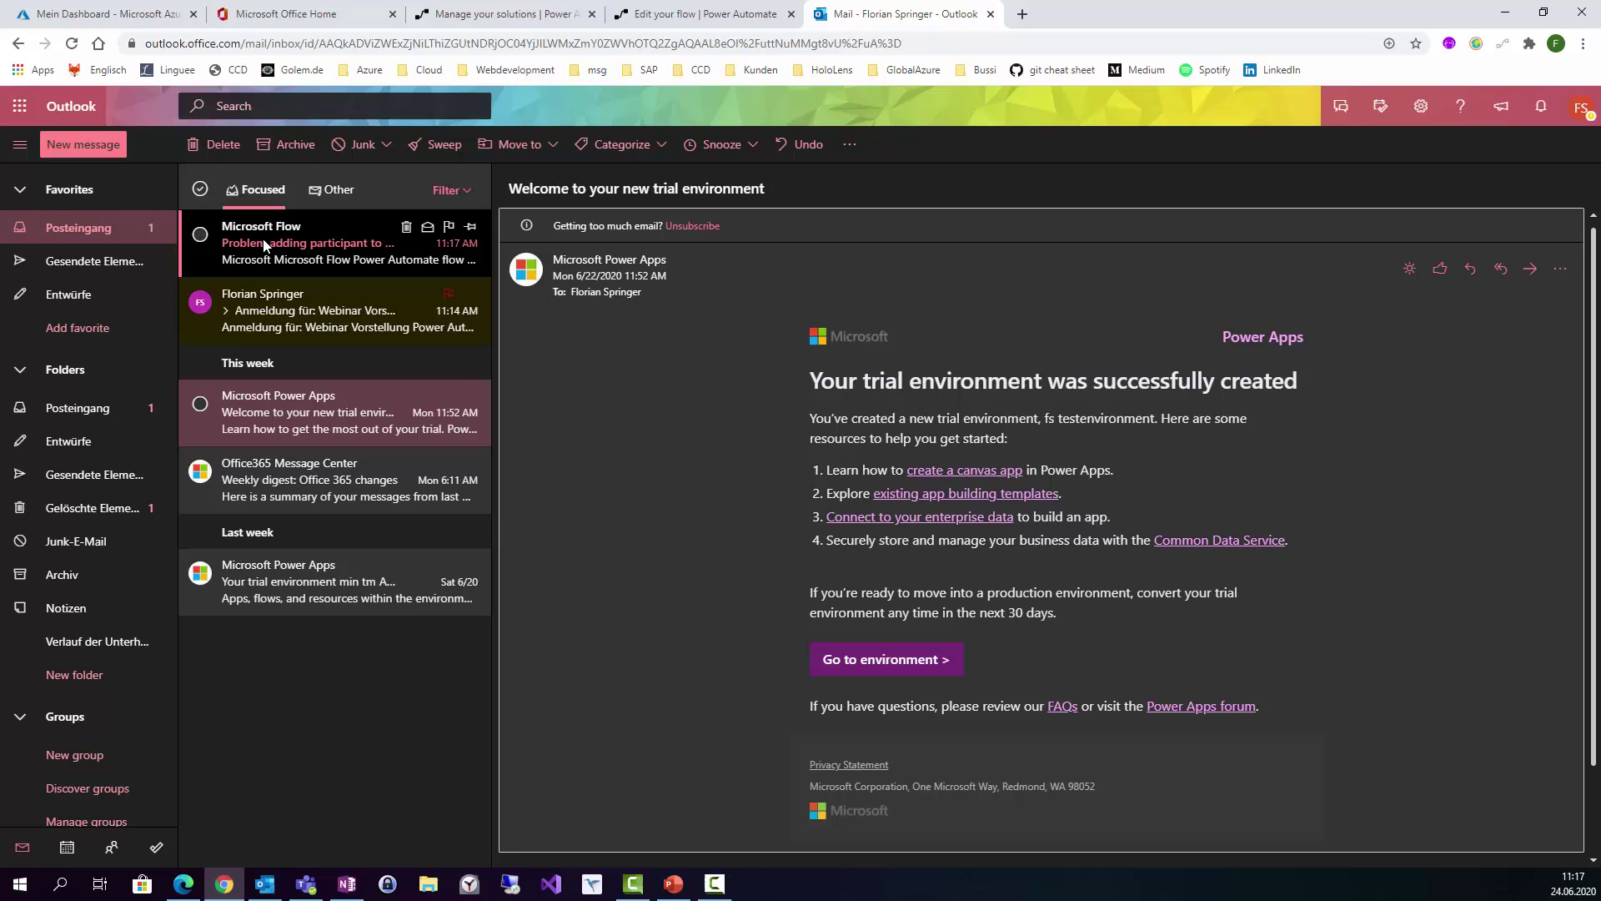
left_click(303, 249)
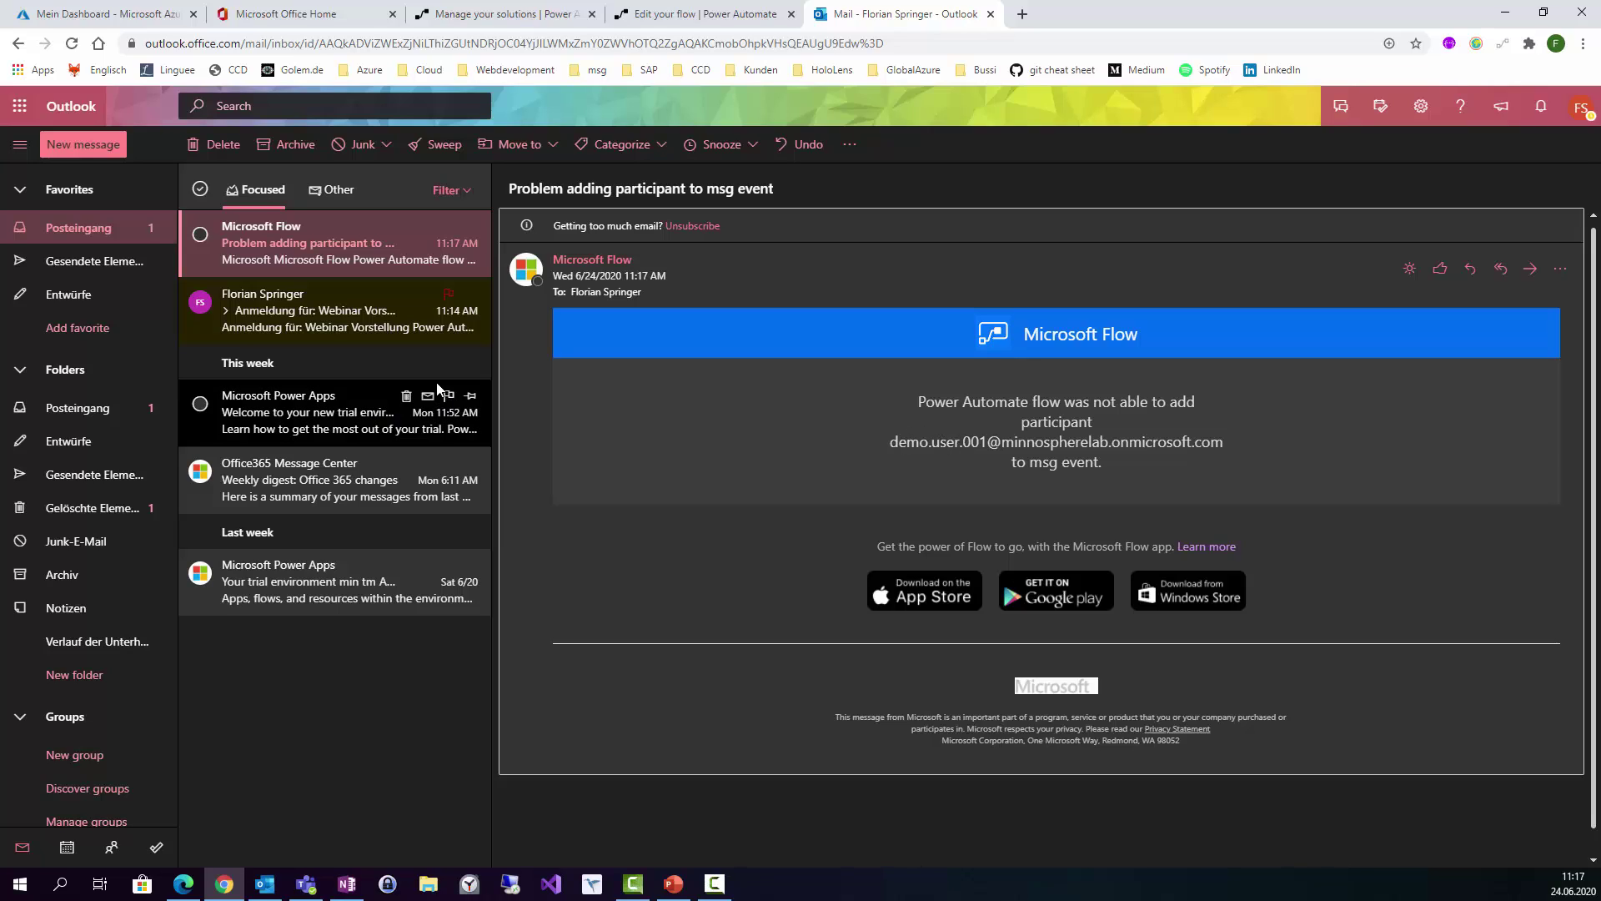
left_click(305, 317)
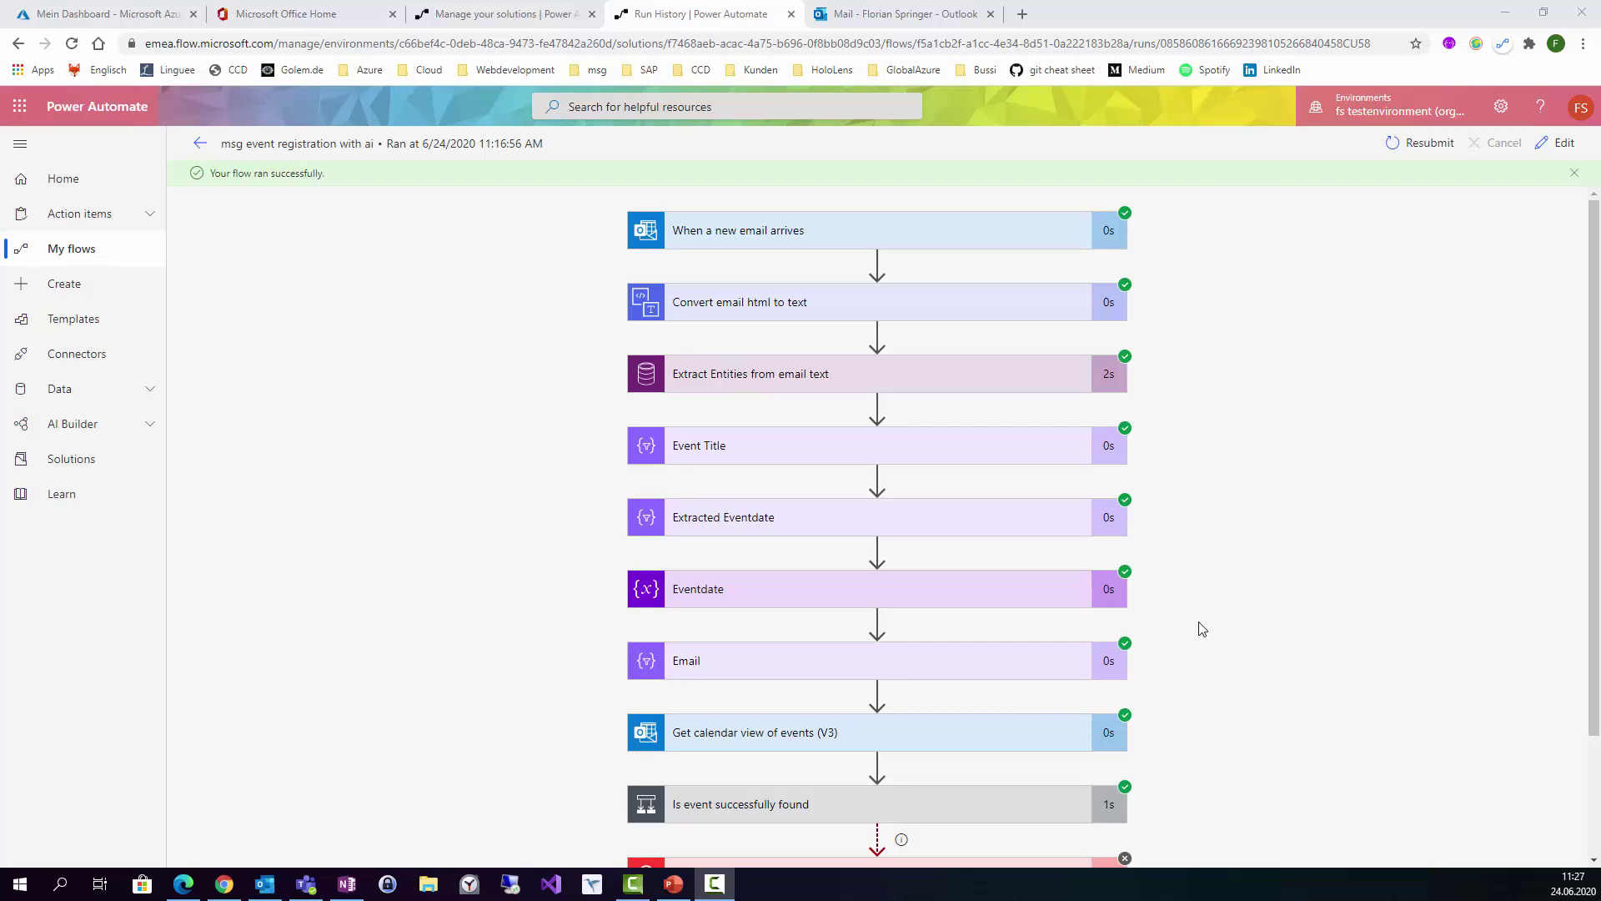
- Expand the event-found condition to show it evaluated false and inspect the email notification step
scroll(1053, 298, "down", 2)
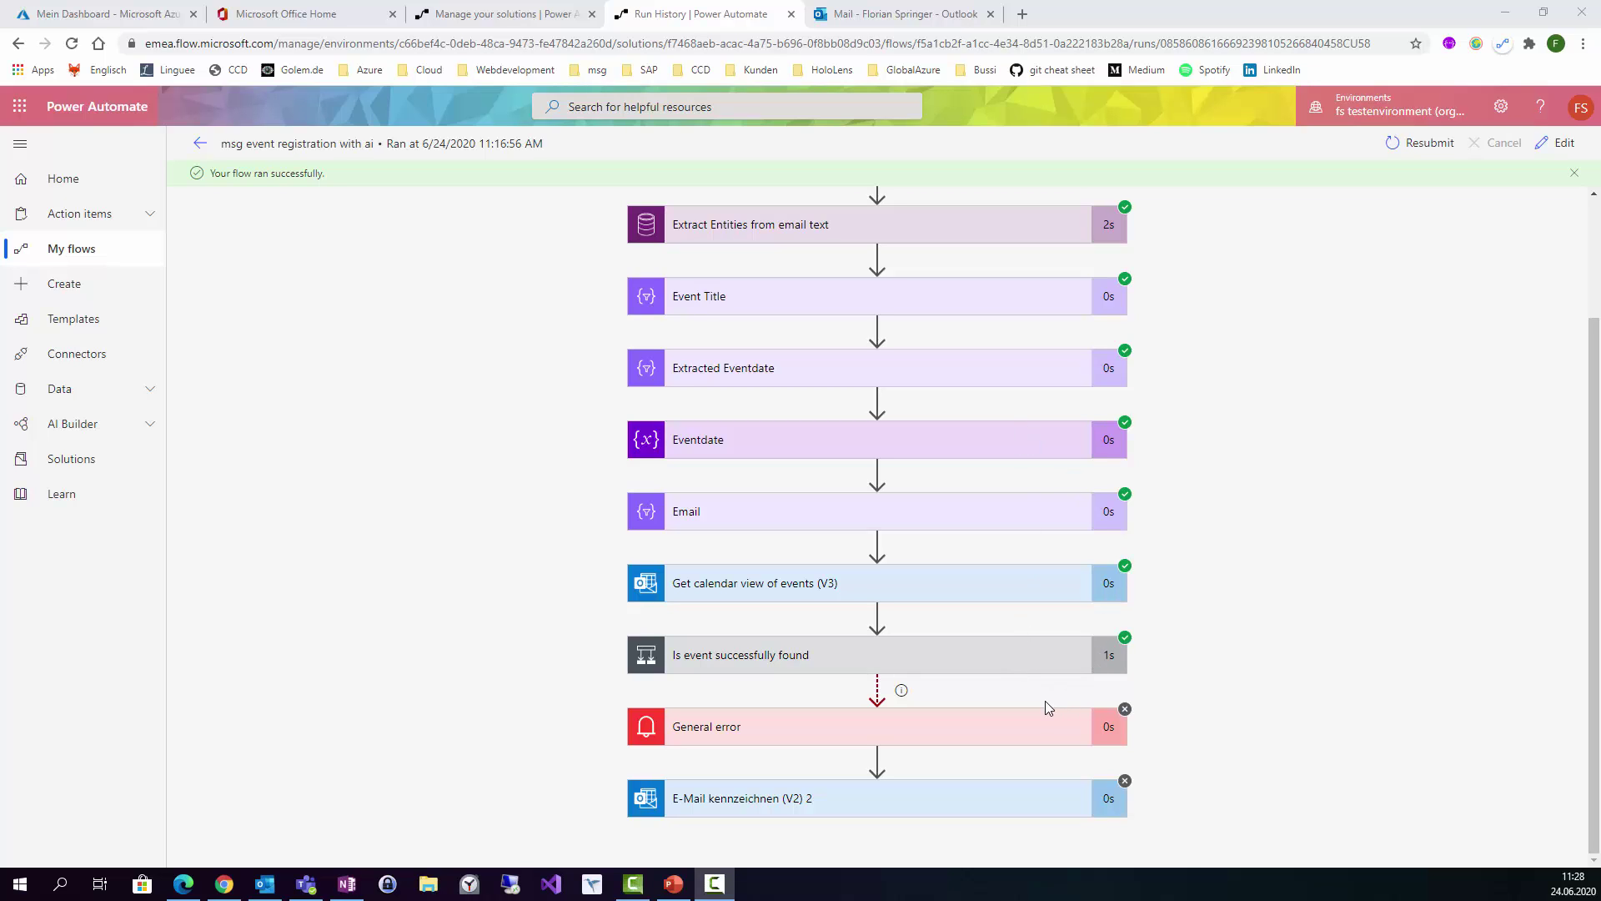
left_click(1024, 655)
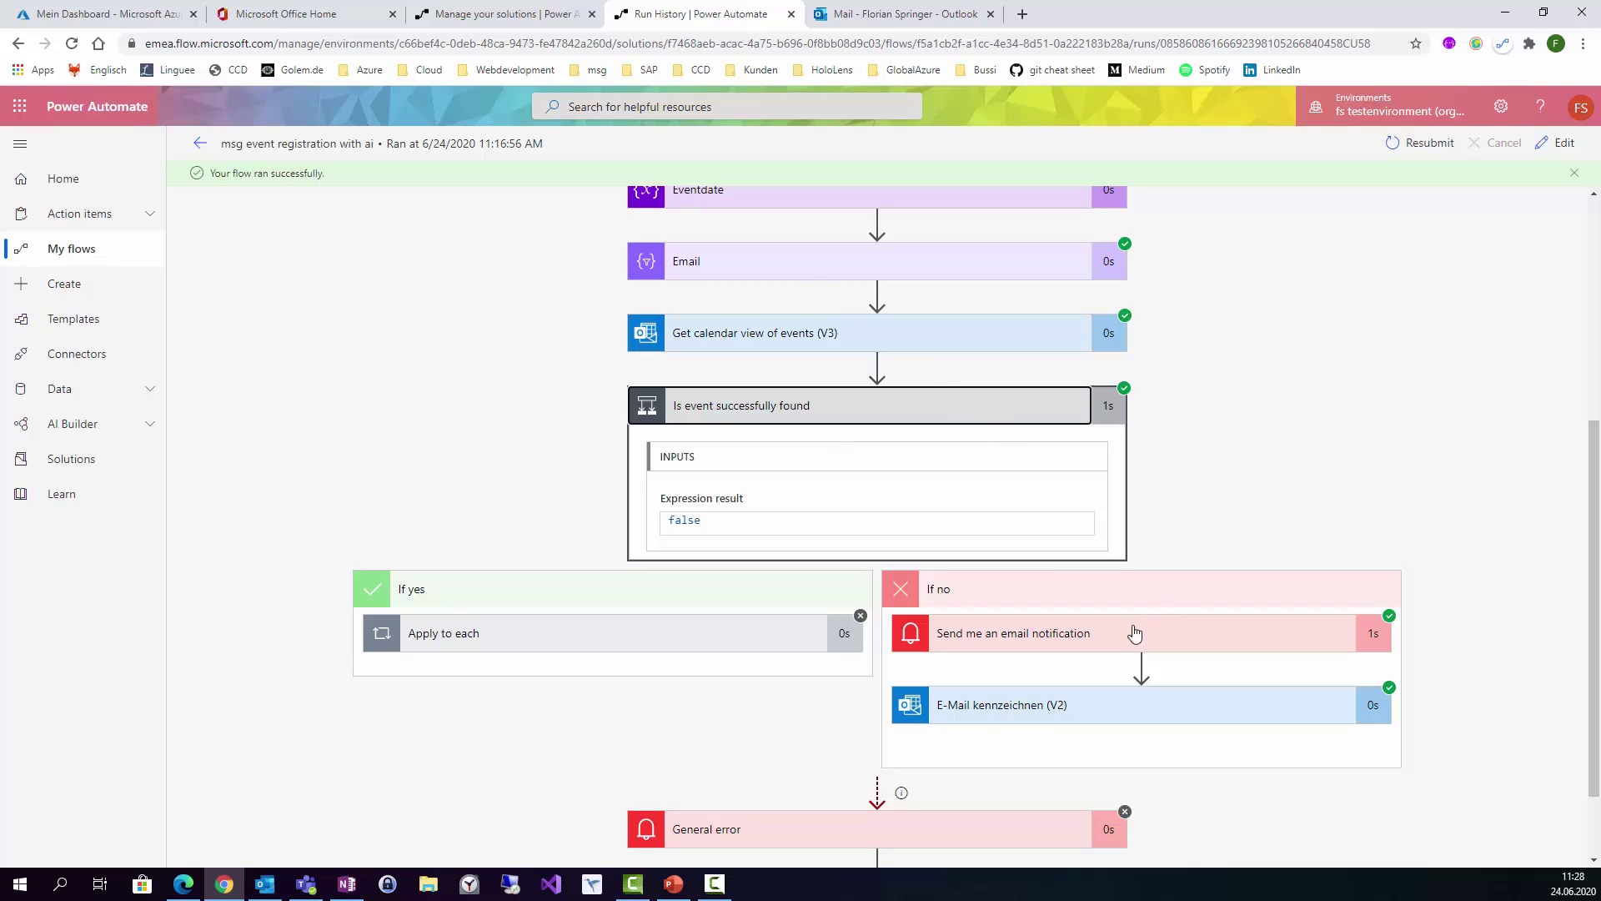
left_click(1101, 652)
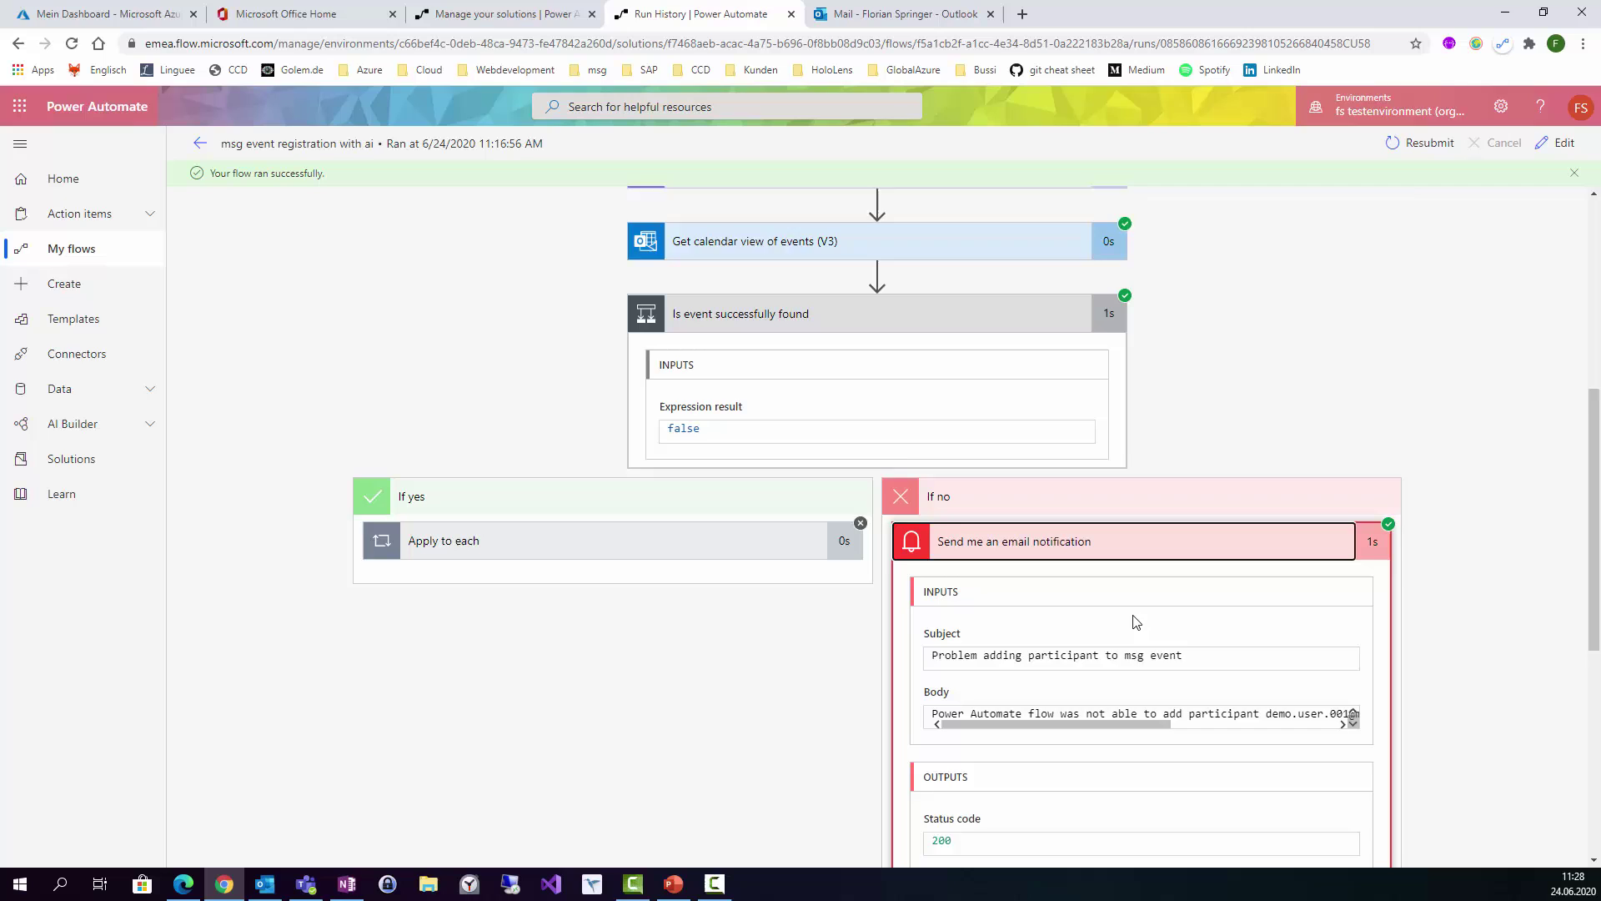
scroll(1031, 574, "down", 1)
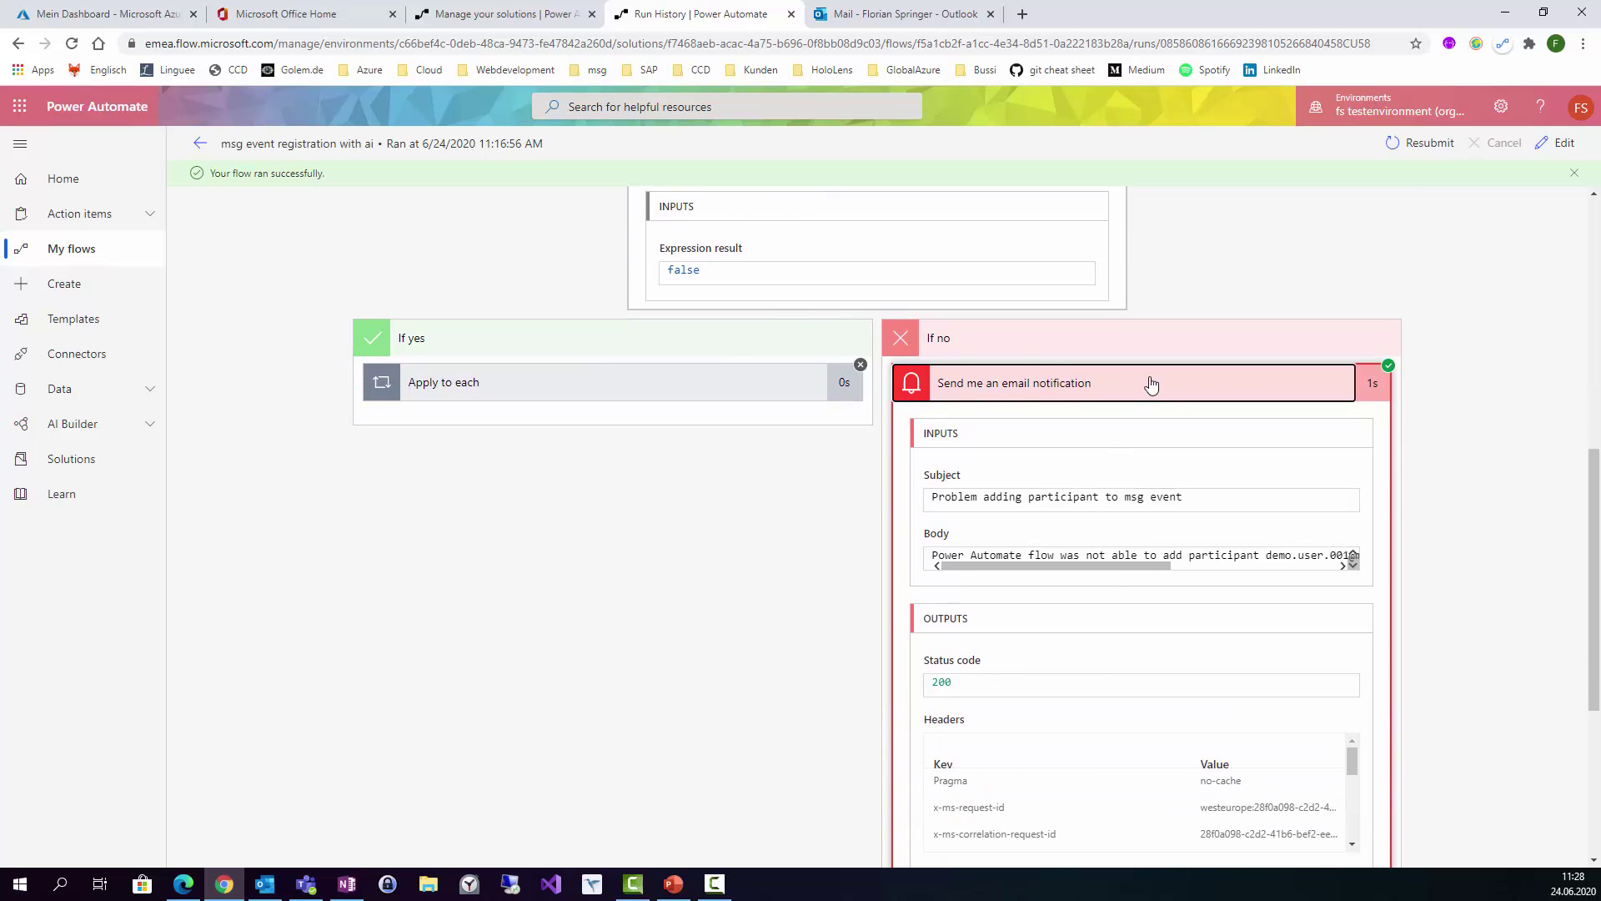
left_click(1171, 392)
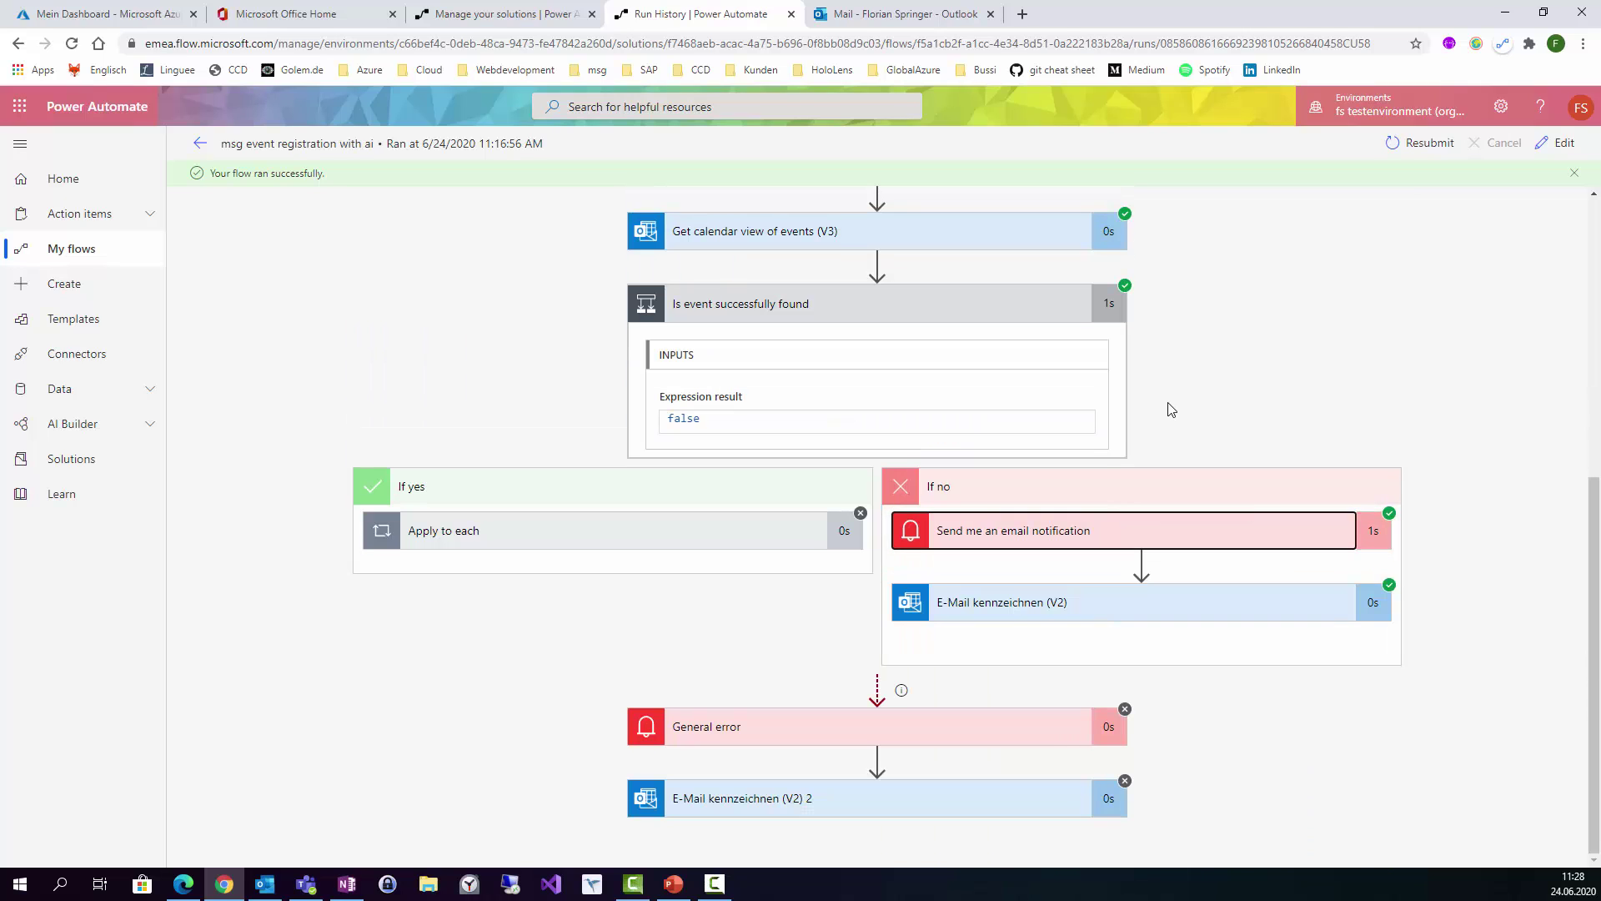
- Expand E-Mail kennzeichnen (V2) to show Flag Status set to flagged, returning 200
left_click(1119, 613)
scroll(1047, 625, "down", 2)
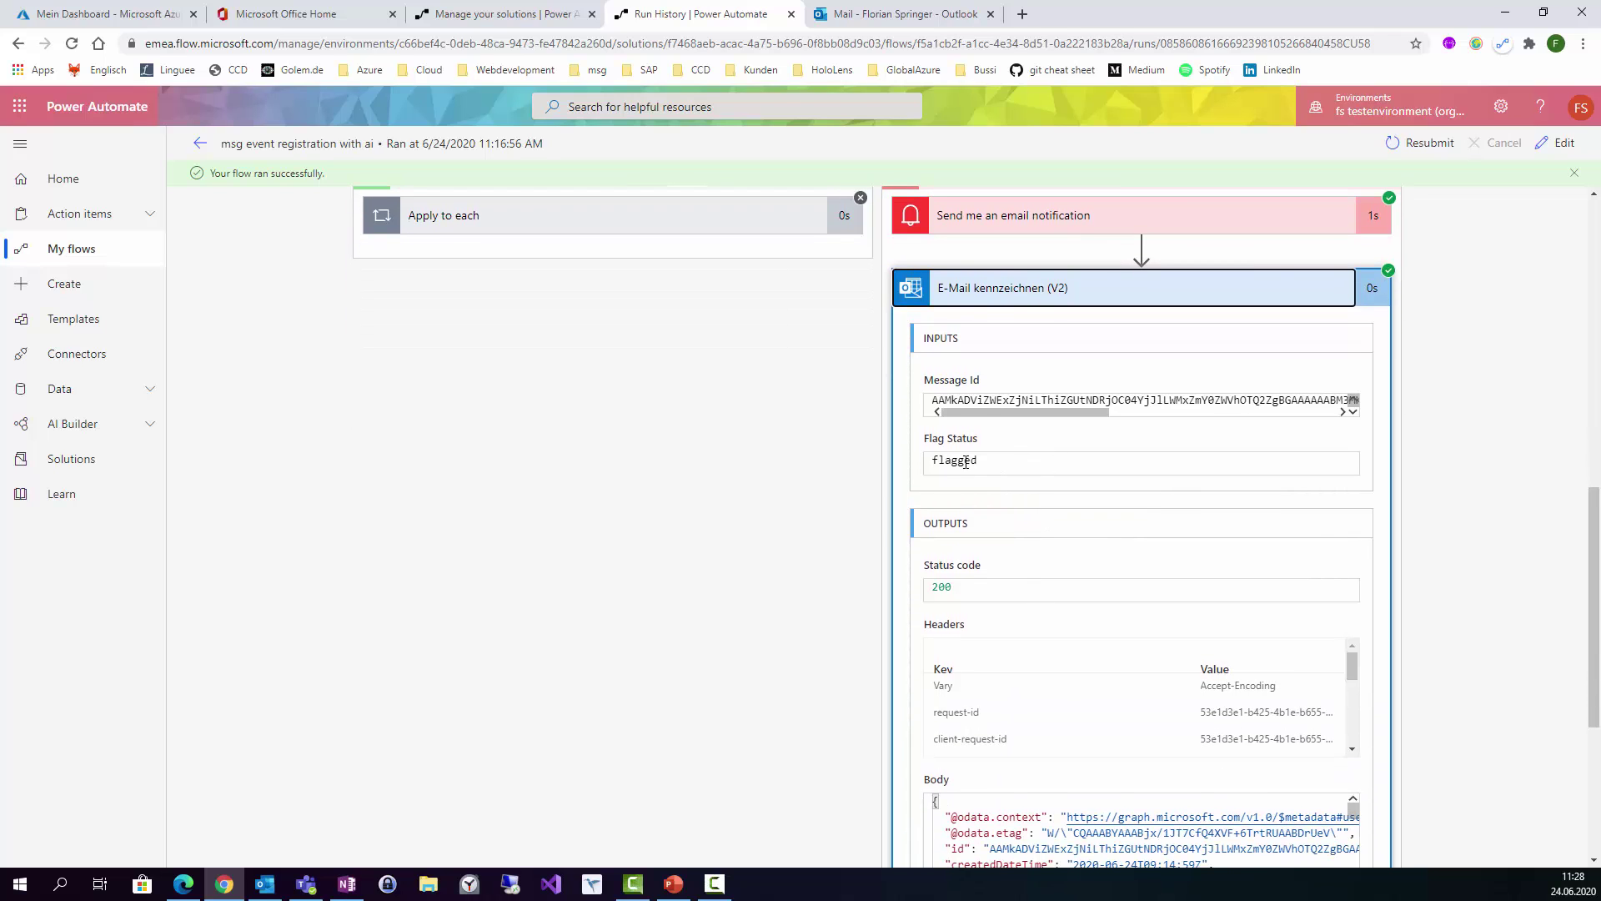
scroll(1108, 526, "down", 2)
scroll(1059, 239, "up", 1)
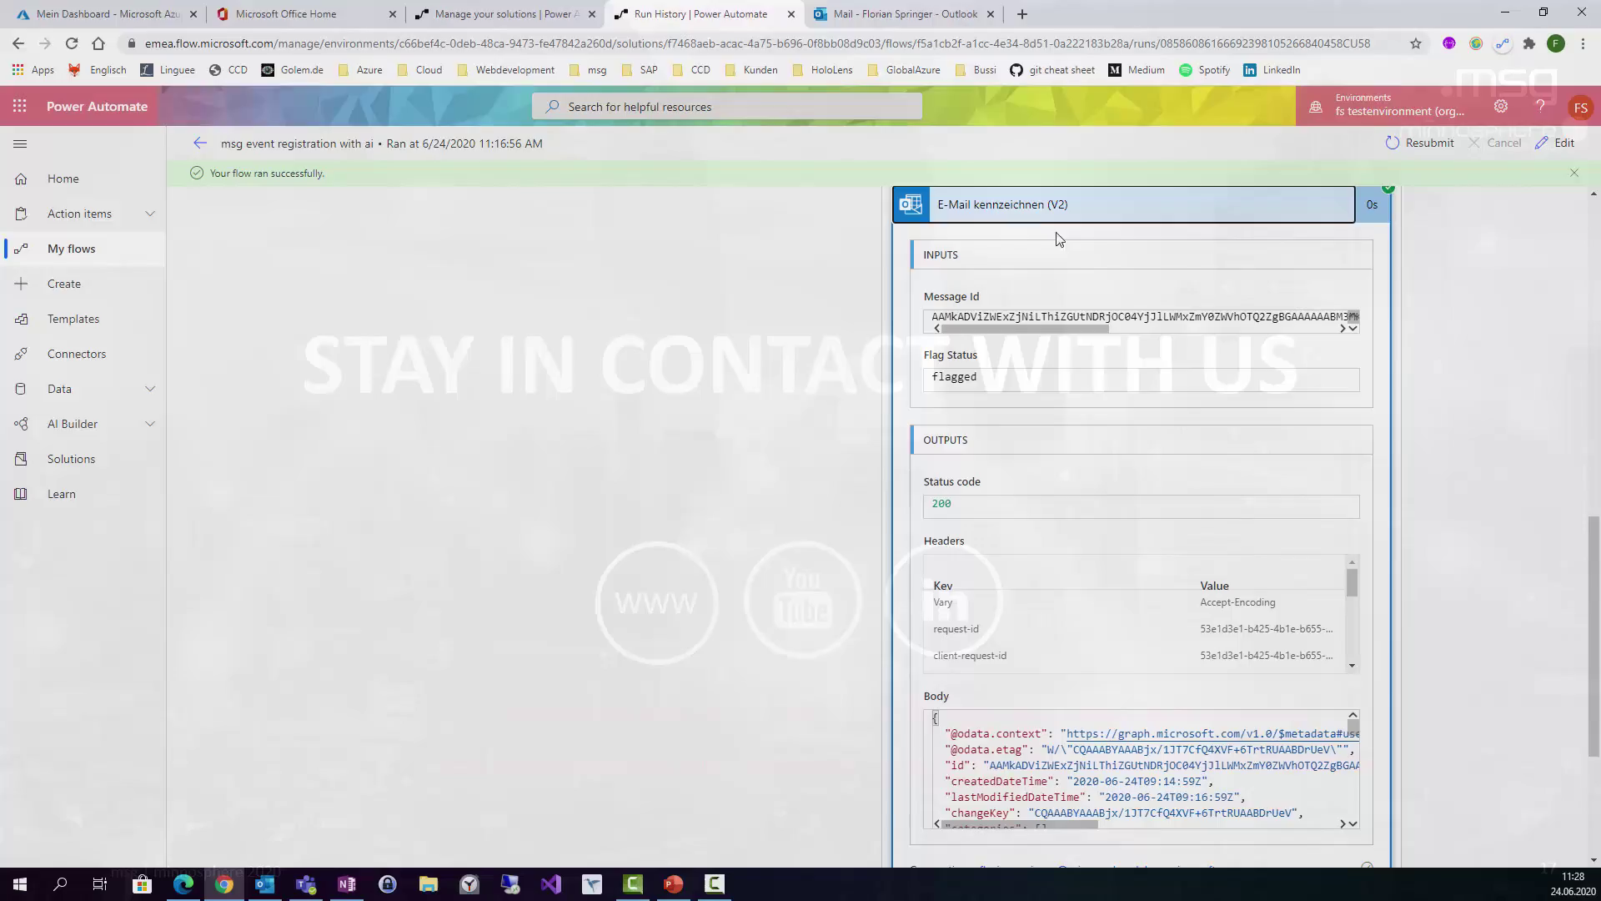